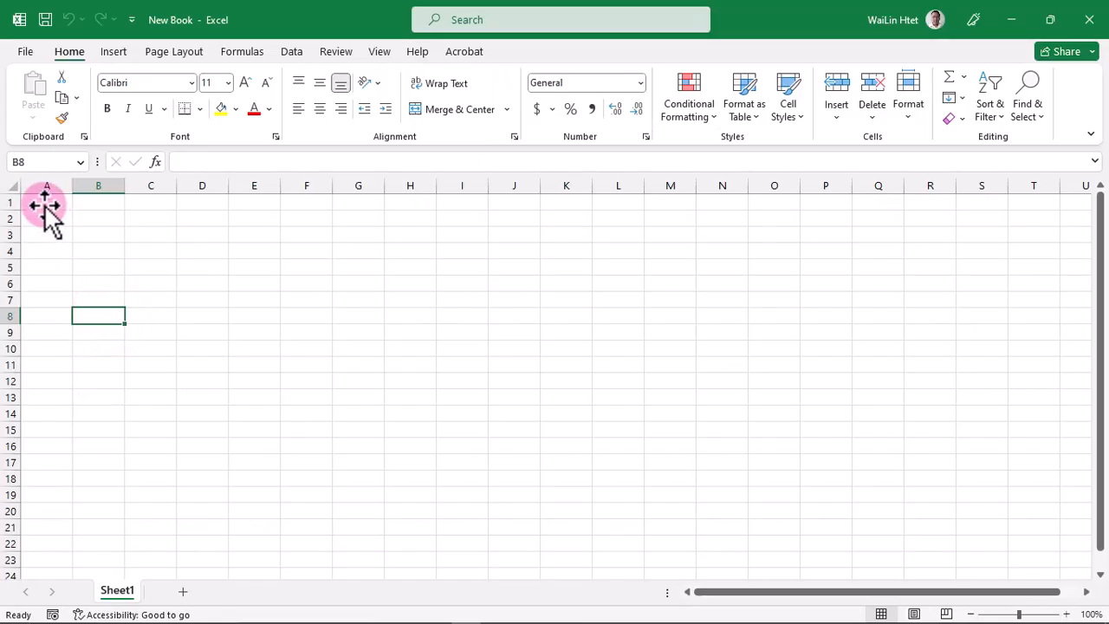
Select cell A1, switch to the YouTube page in Chrome and open the exercise file link in the video description
click(45, 204)
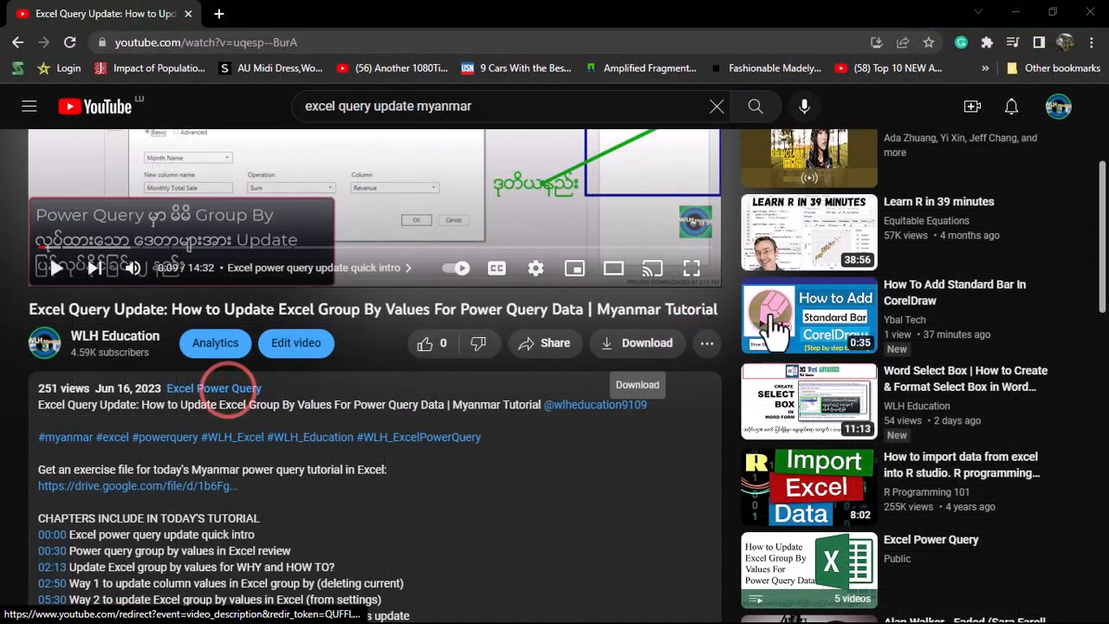
drag(1102, 189, 1102, 217)
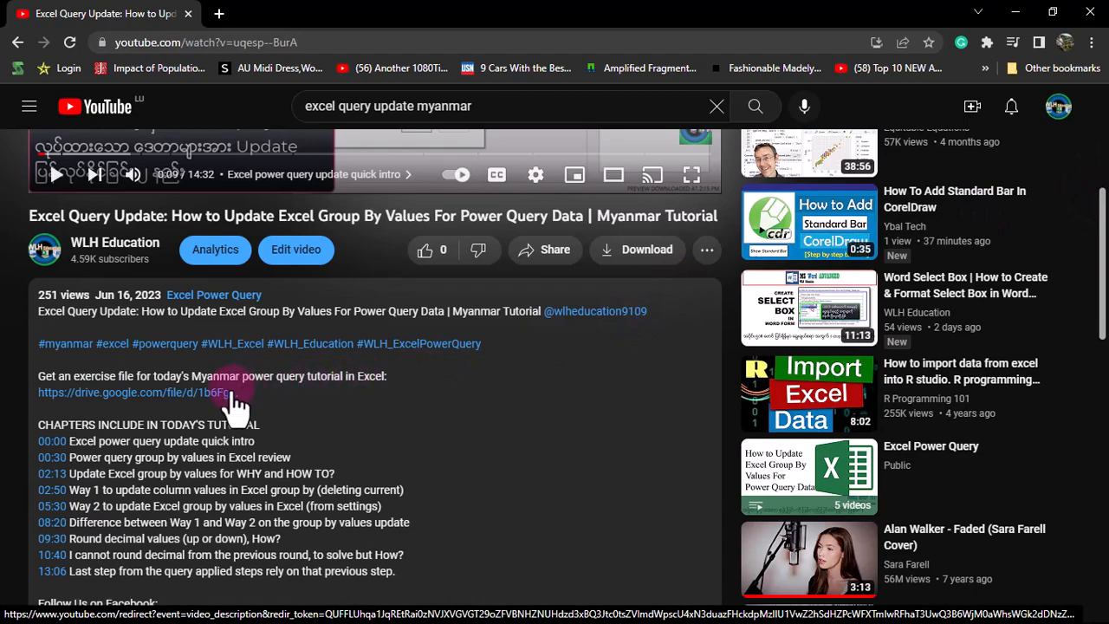
click(191, 395)
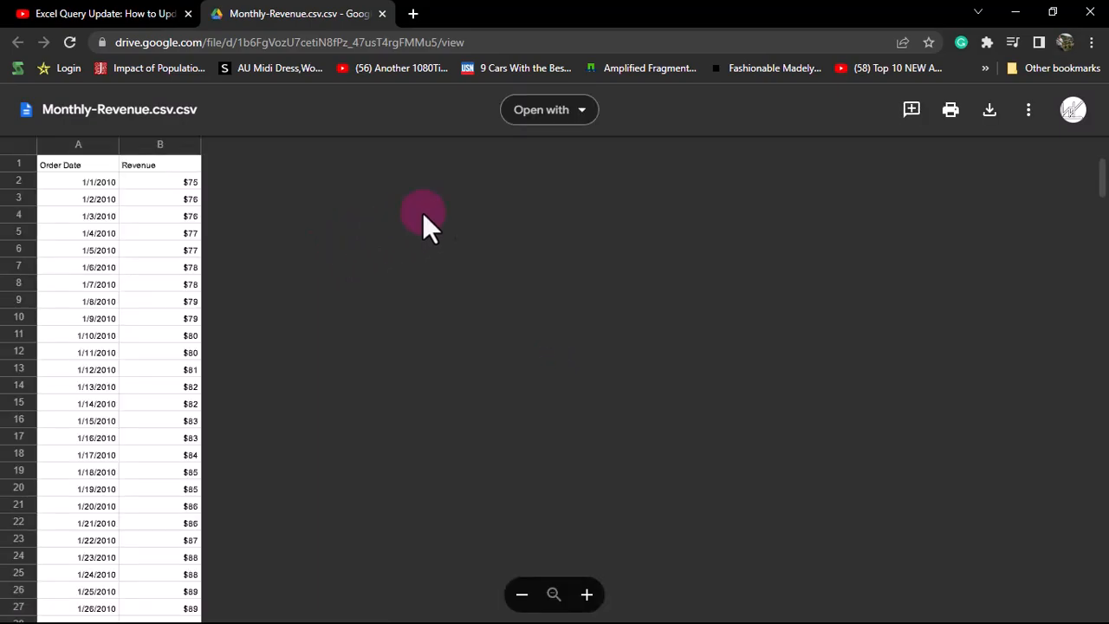
click(991, 110)
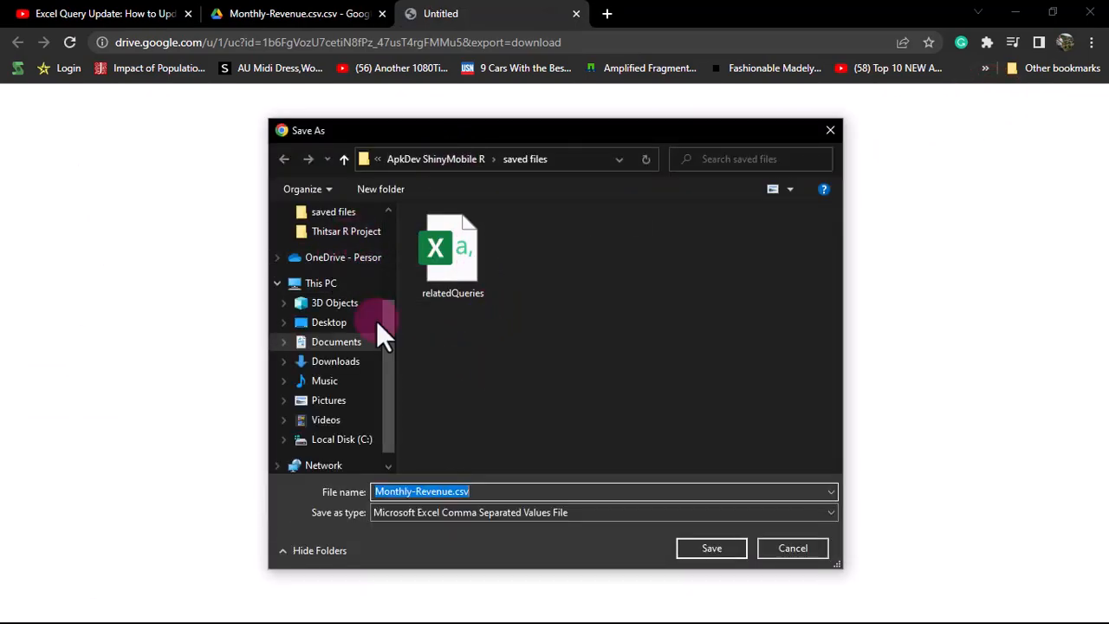
click(470, 410)
click(702, 544)
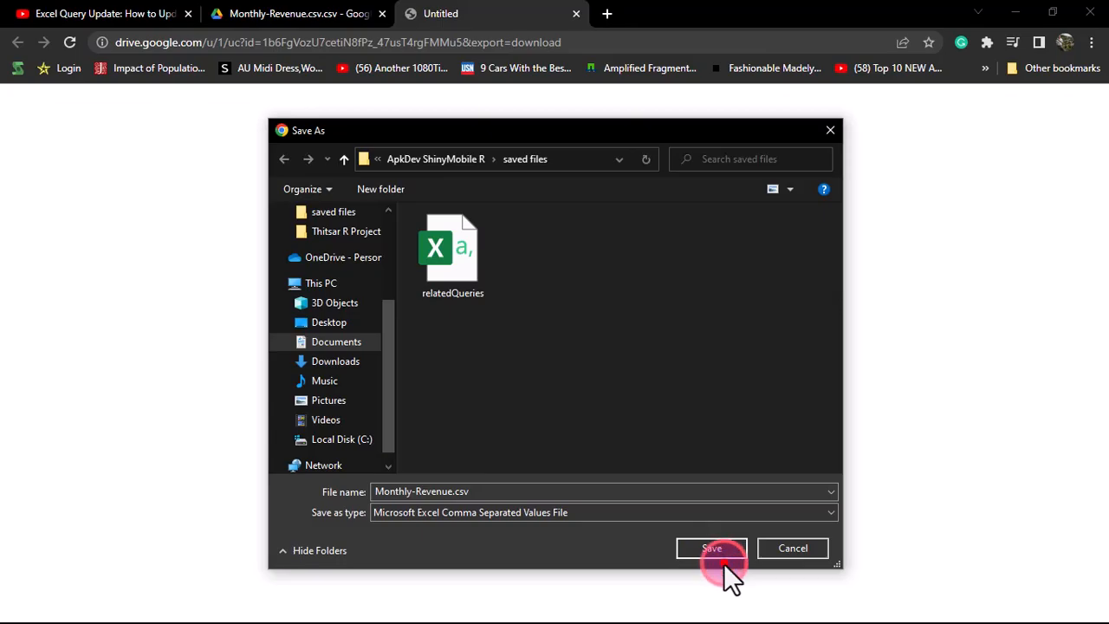
click(805, 548)
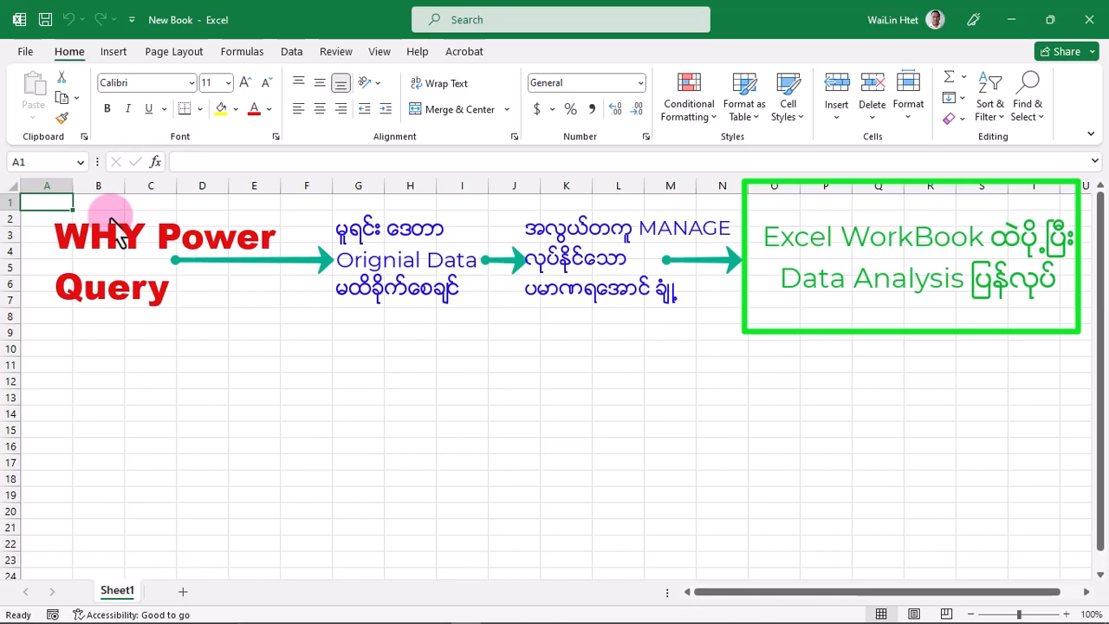
Switch to Excel and import Monthly-Revenue.csv from the Episode 46 Excel Query folder as a text/CSV data source
click(292, 53)
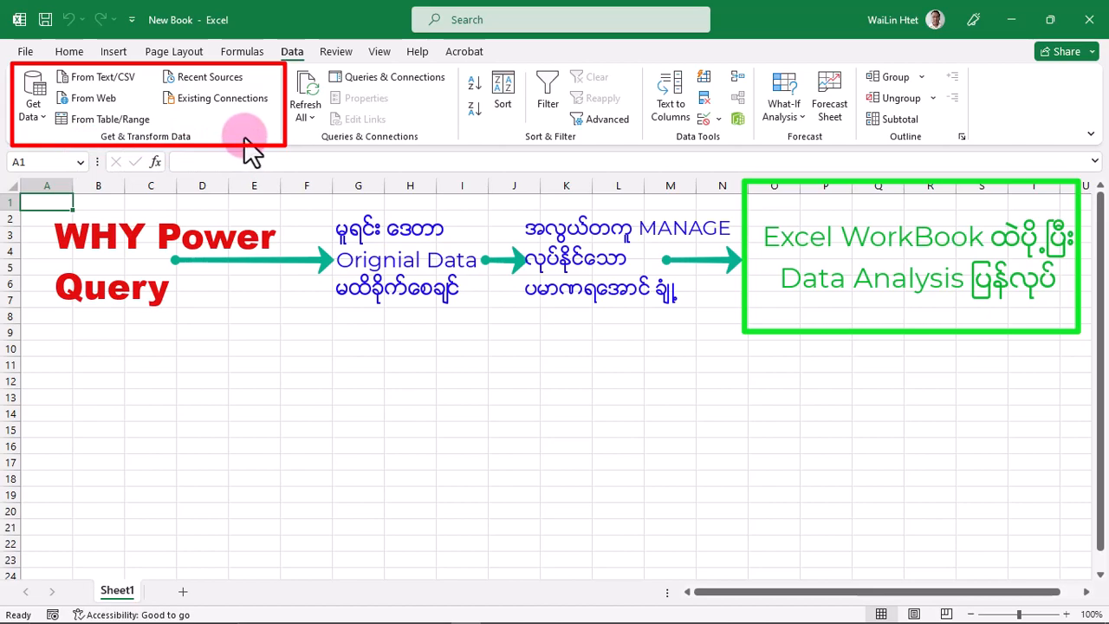
click(108, 80)
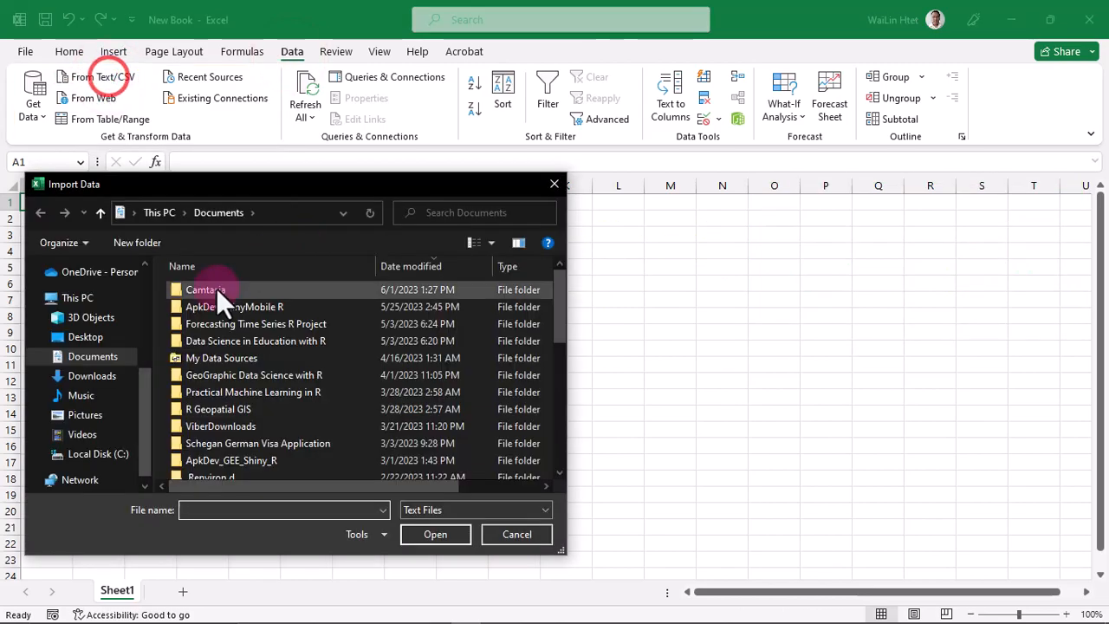
double_click(216, 288)
double_click(244, 458)
scroll(554, 341, down, 10)
double_click(251, 321)
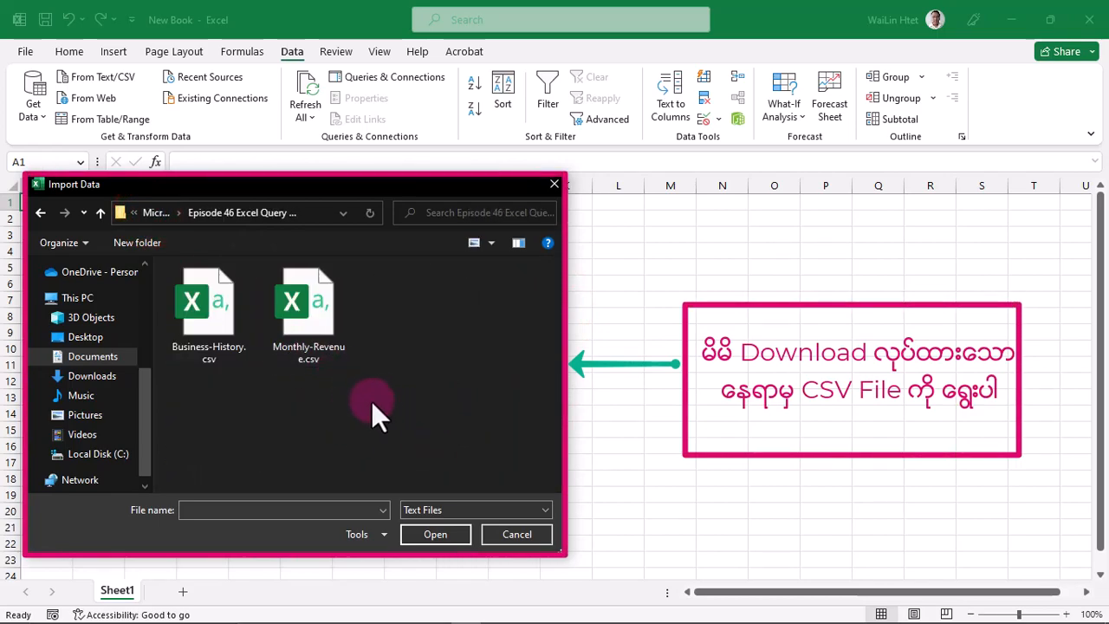
click(332, 355)
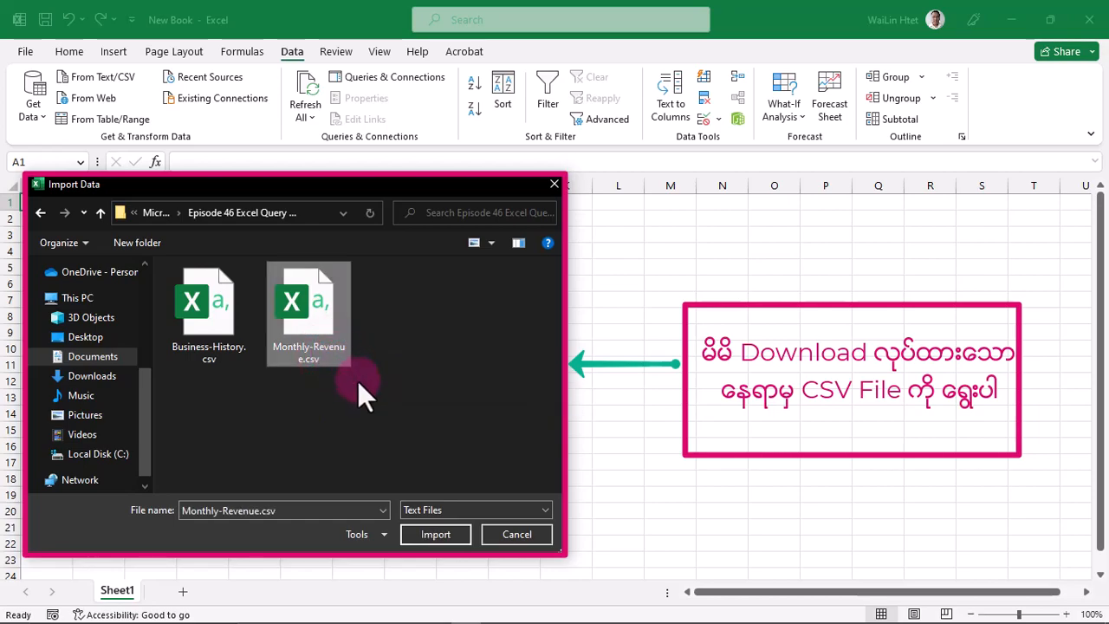
click(435, 534)
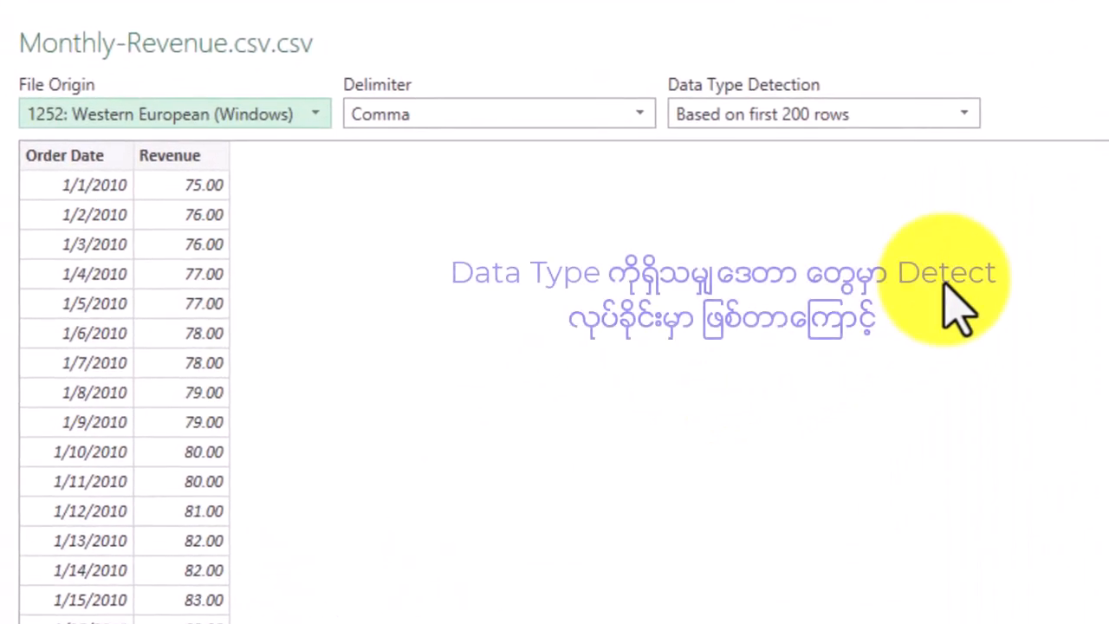
Set data type detection to be based on the entire dataset and open the data in Power Query Editor
click(719, 122)
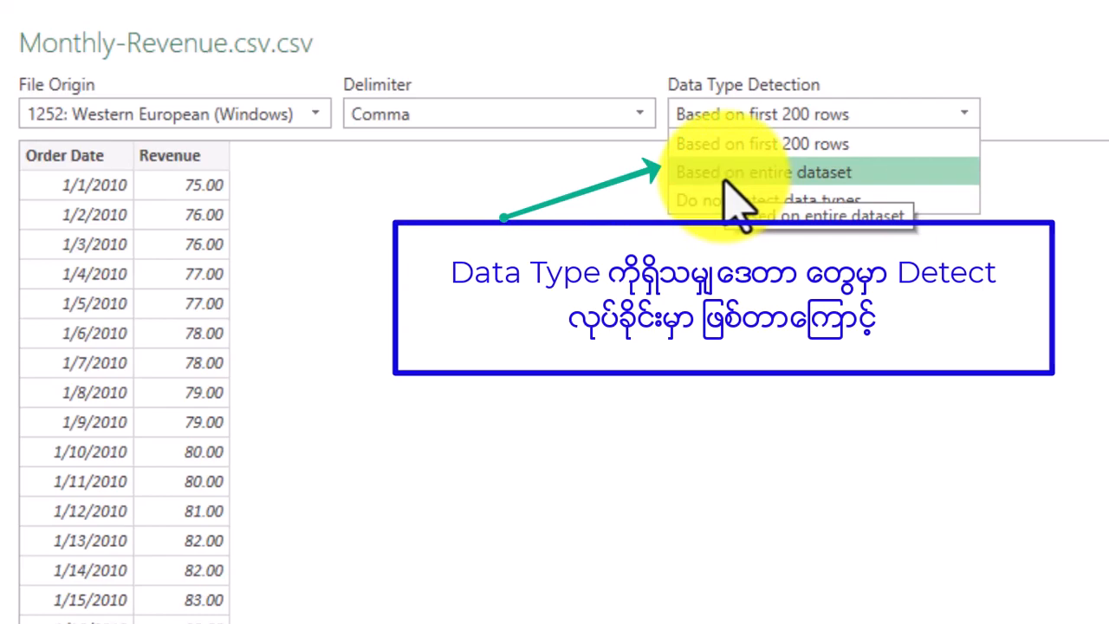
click(723, 174)
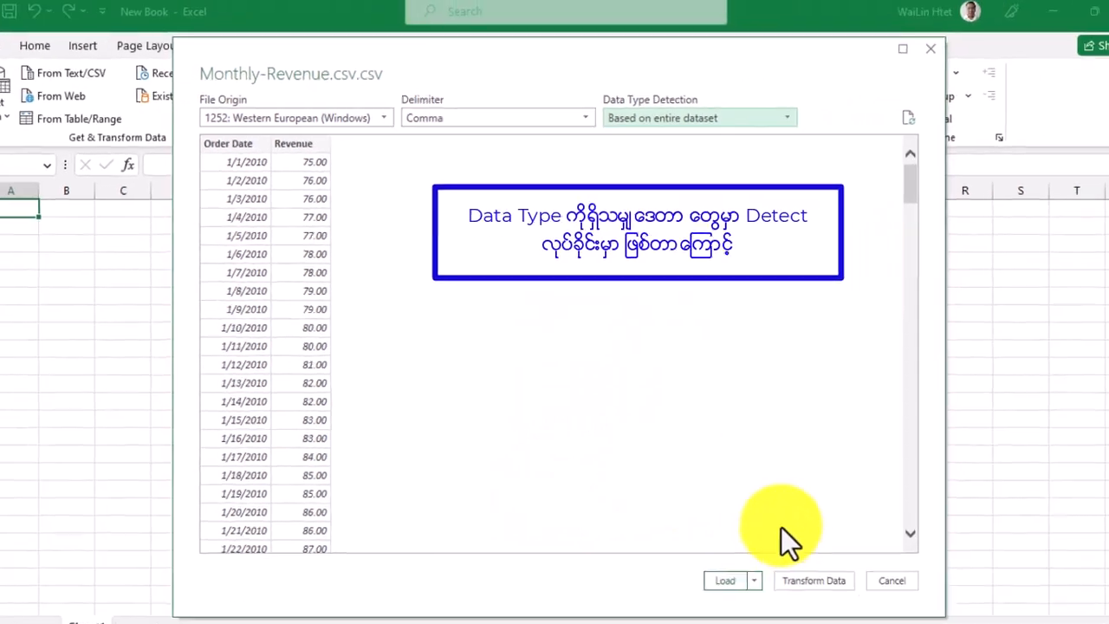
click(806, 581)
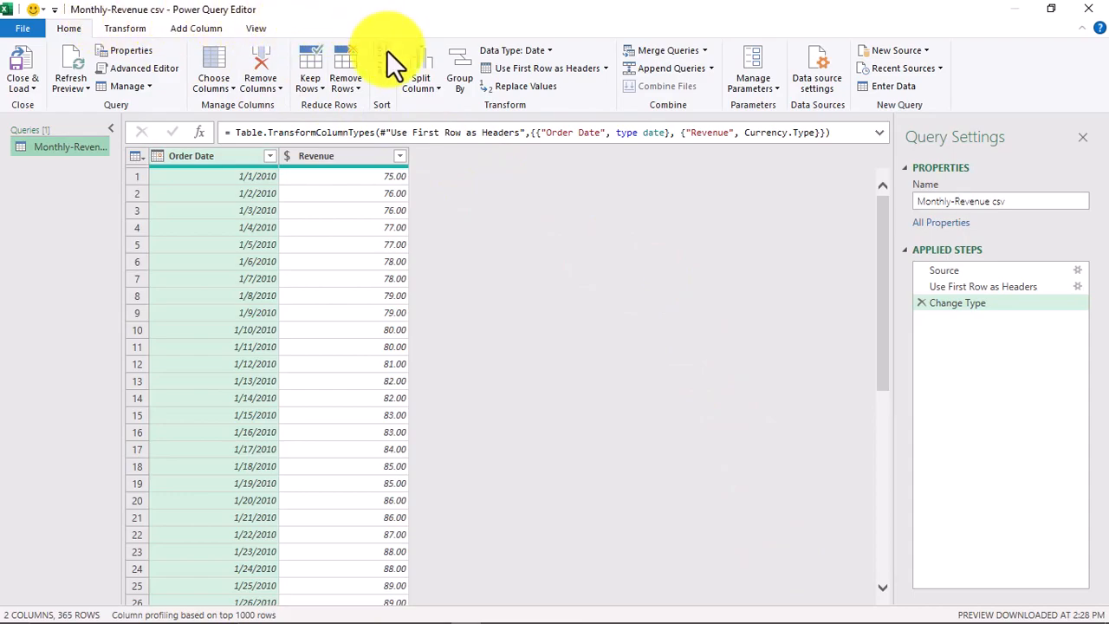
click(452, 264)
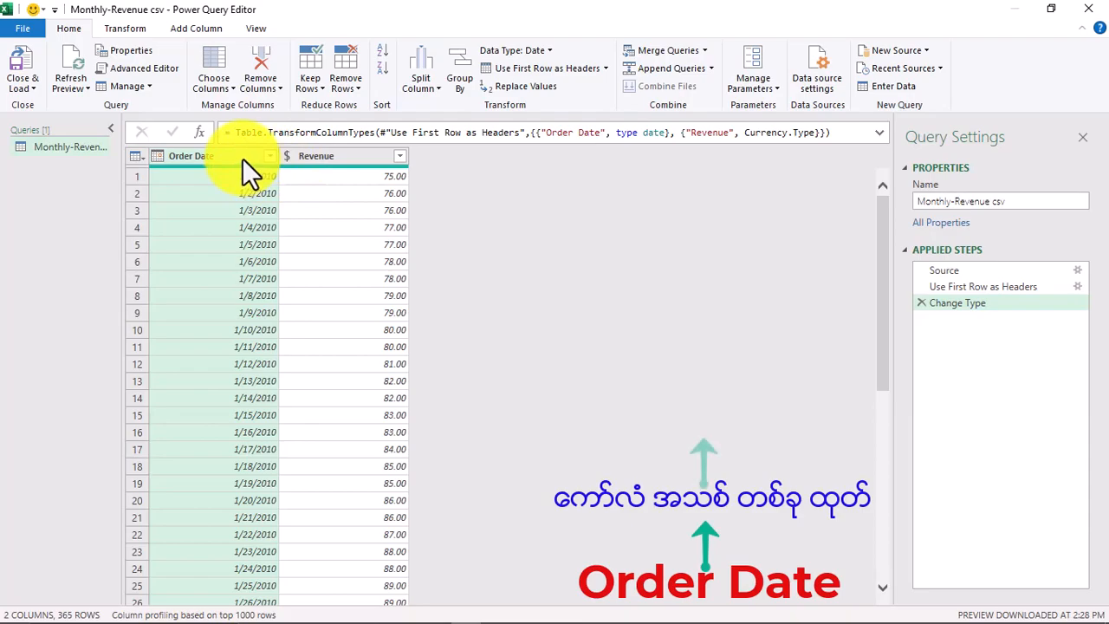
Add a new column with the start of the month derived from the Order Date column
click(203, 31)
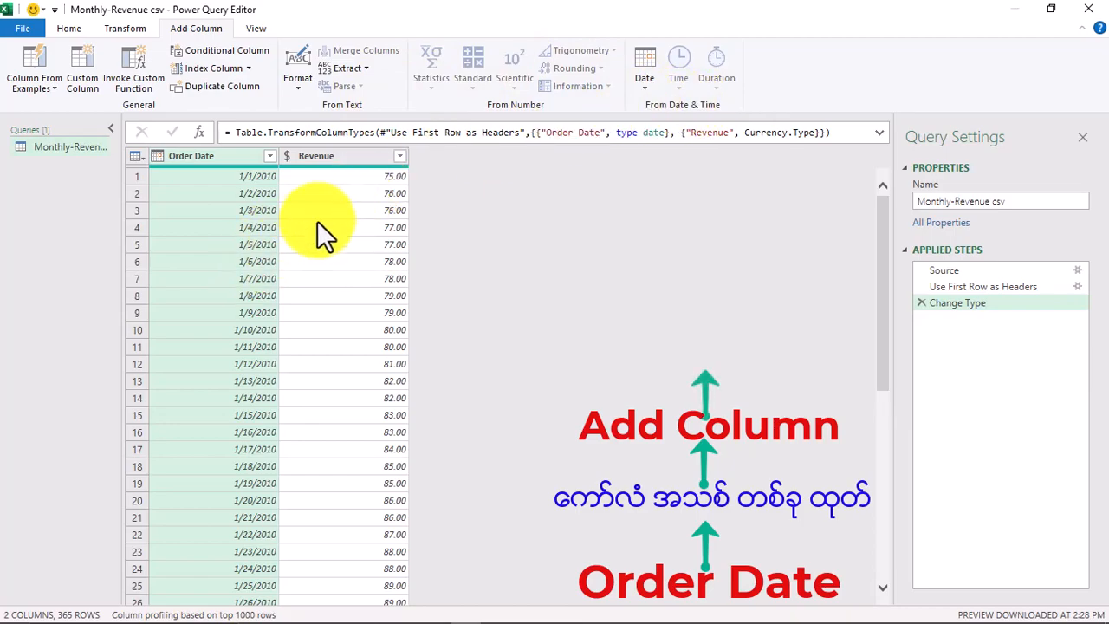
click(646, 93)
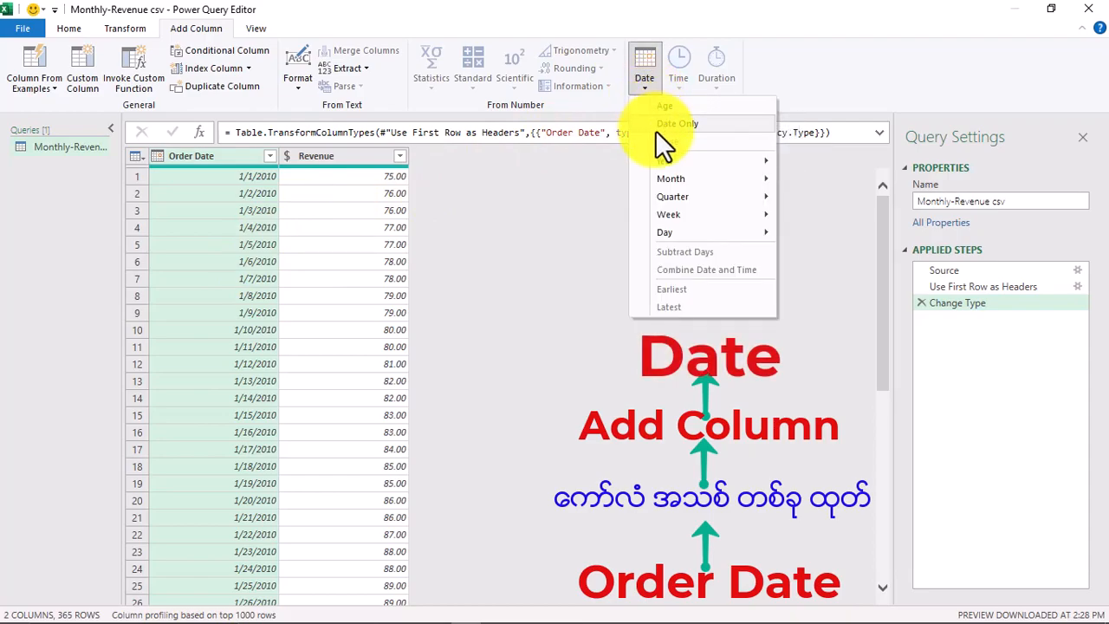
mouse_move(668, 179)
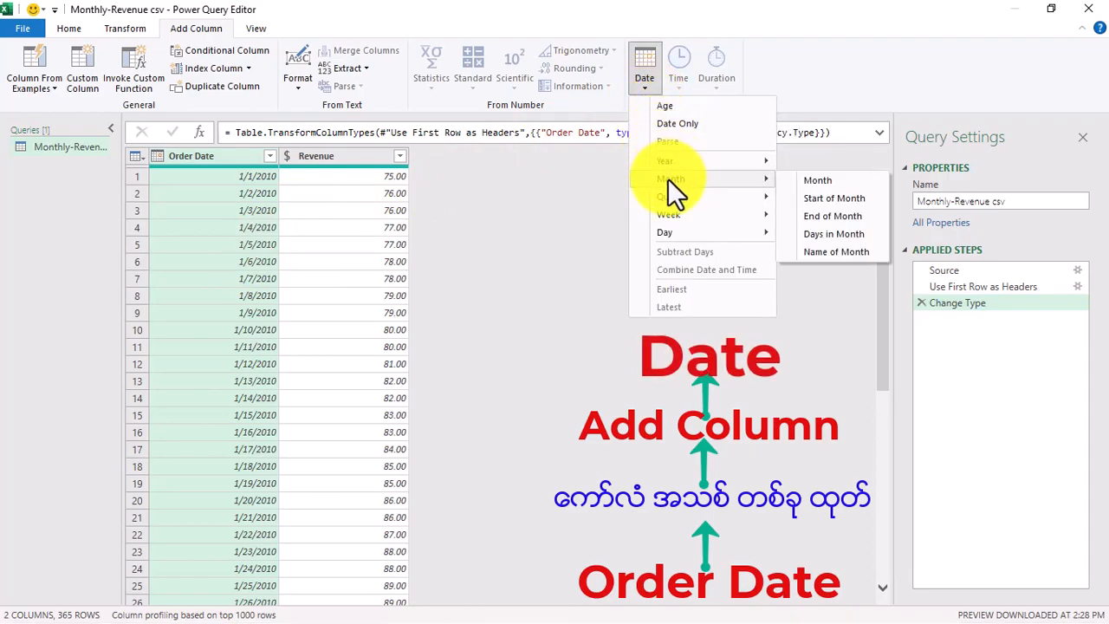
click(807, 199)
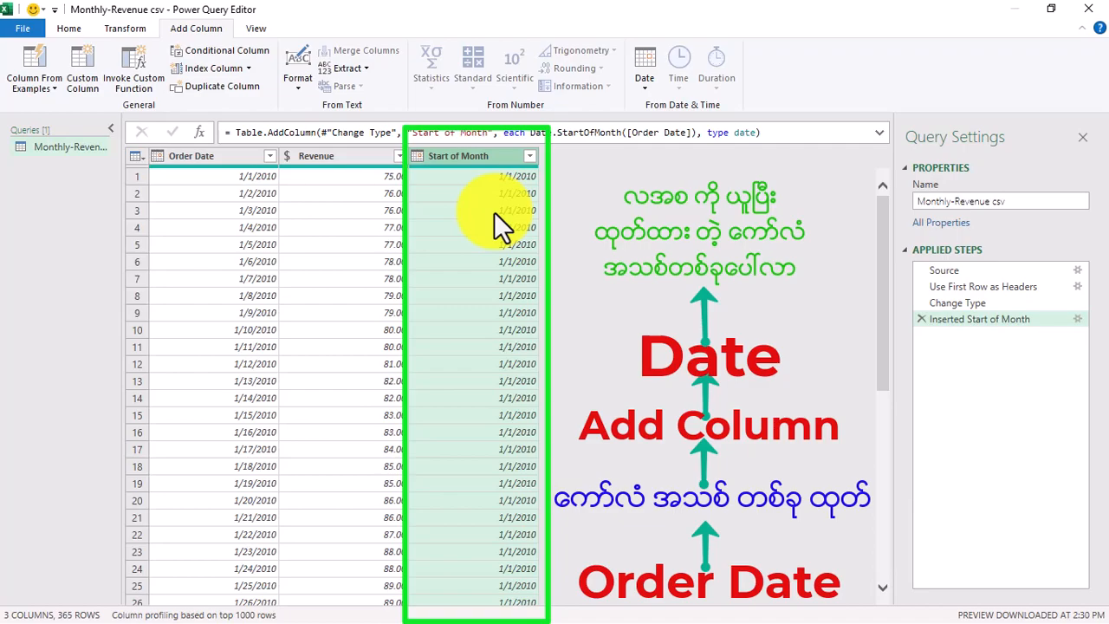
mouse_move(883, 240)
mouse_down()
mouse_move(884, 249)
mouse_move(886, 240)
mouse_up()
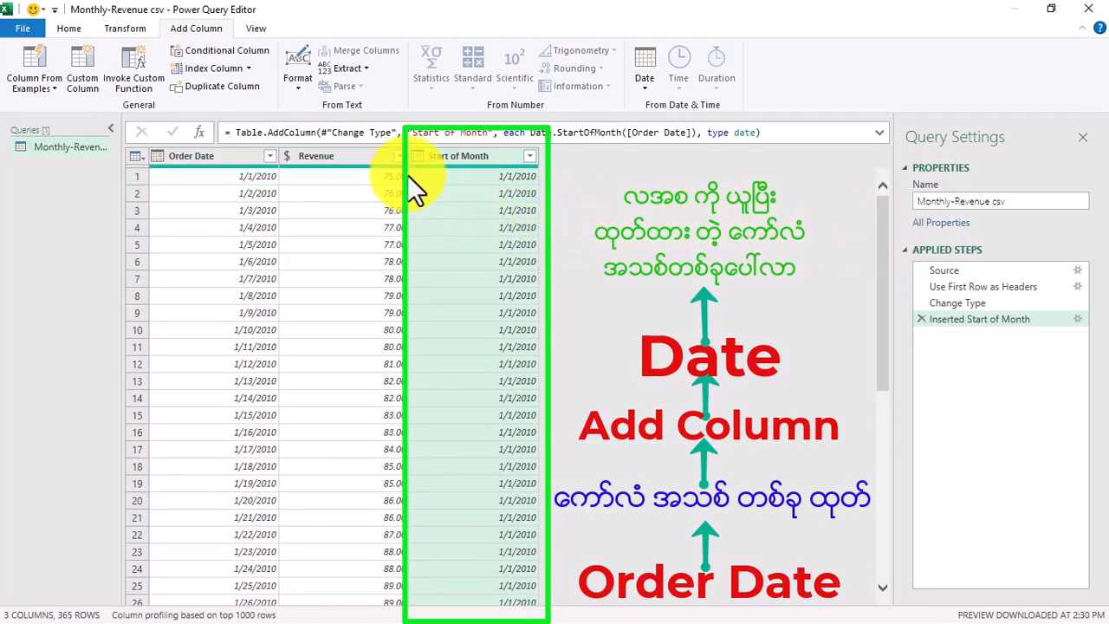
Rename the Start of Month column as Month Name
click(460, 160)
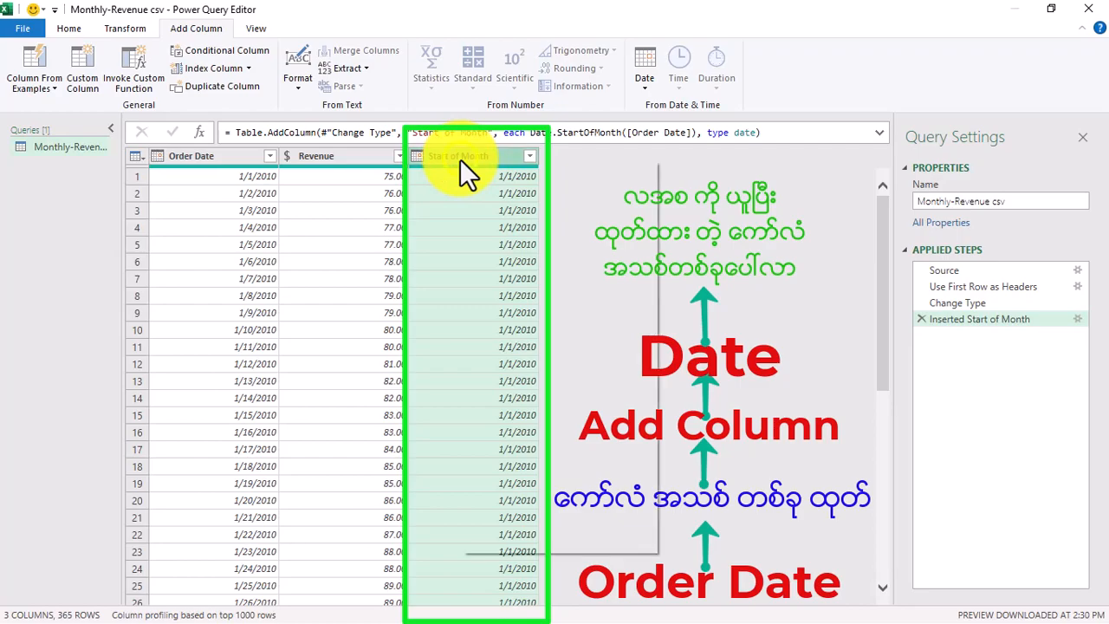
right_click(460, 160)
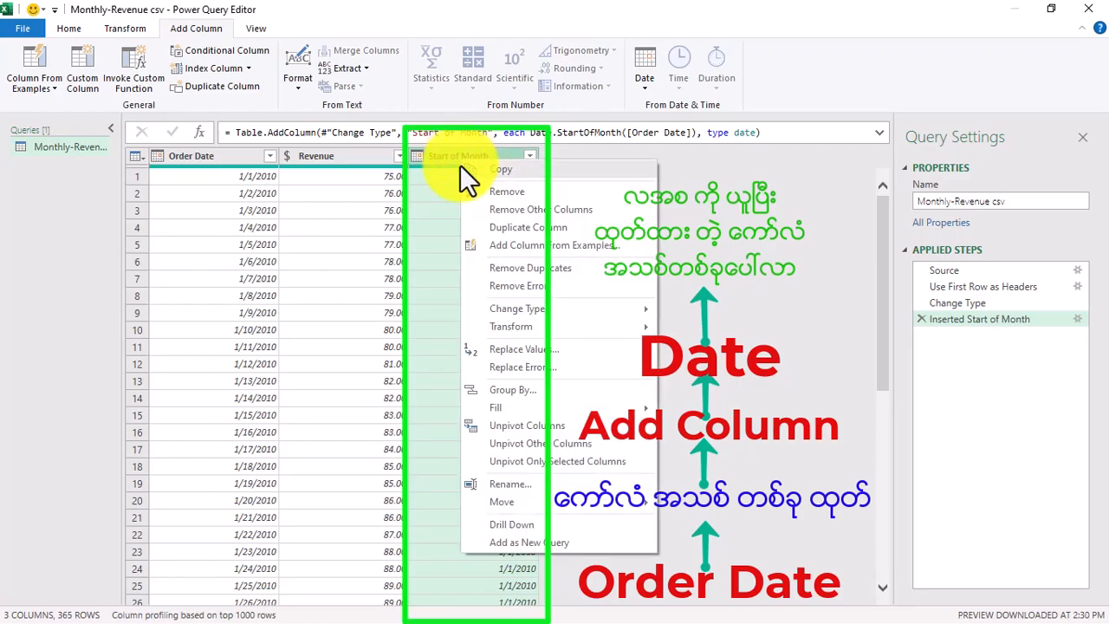
click(505, 483)
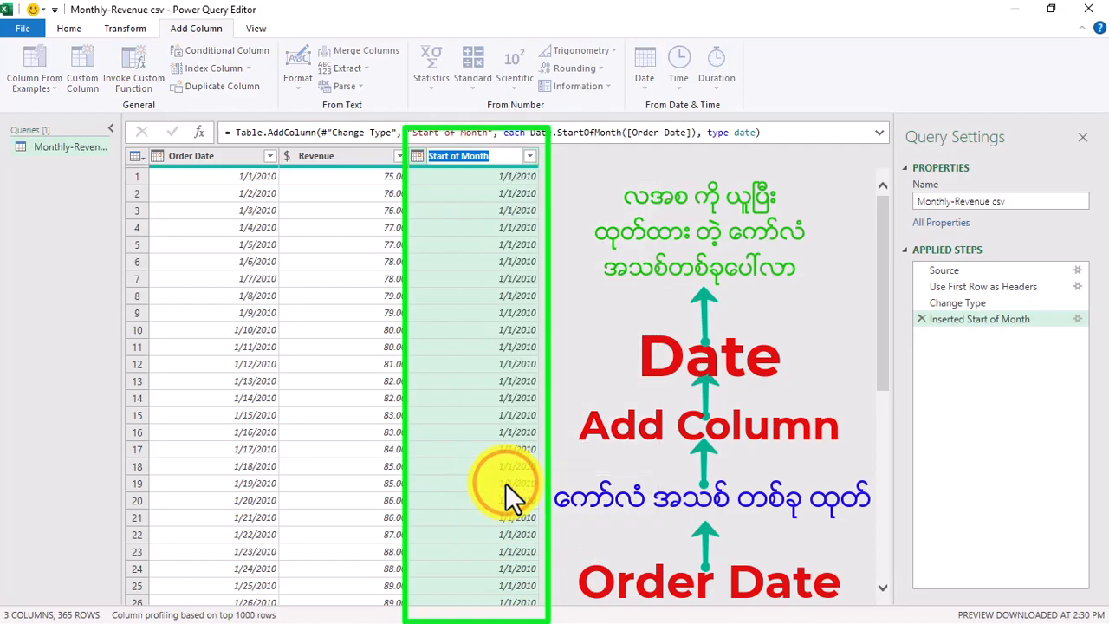
text(Month Name)
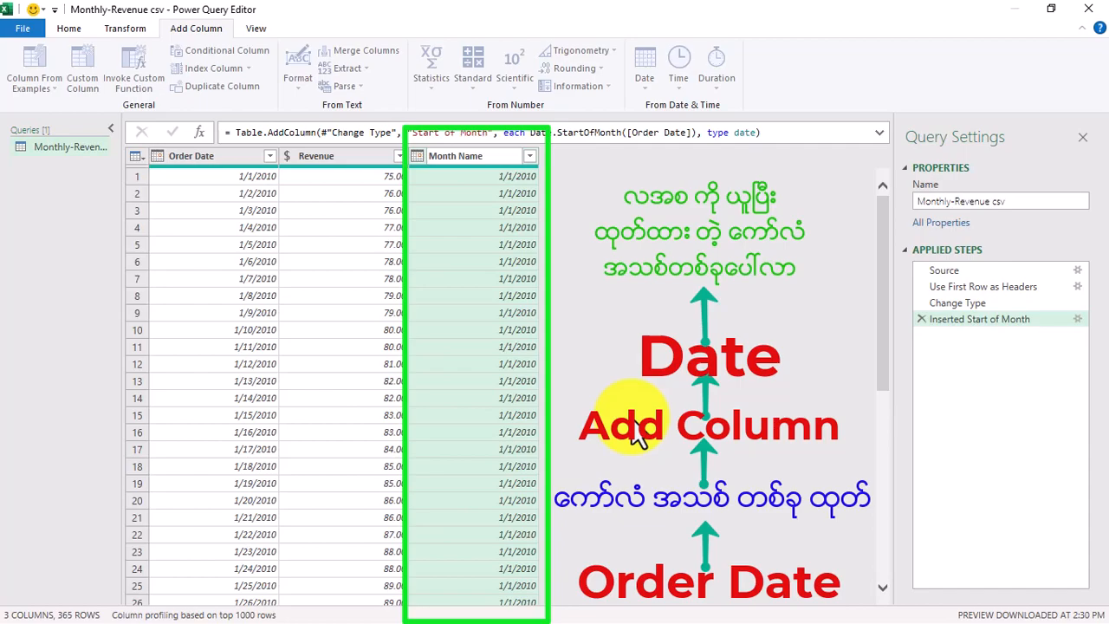
key(Return)
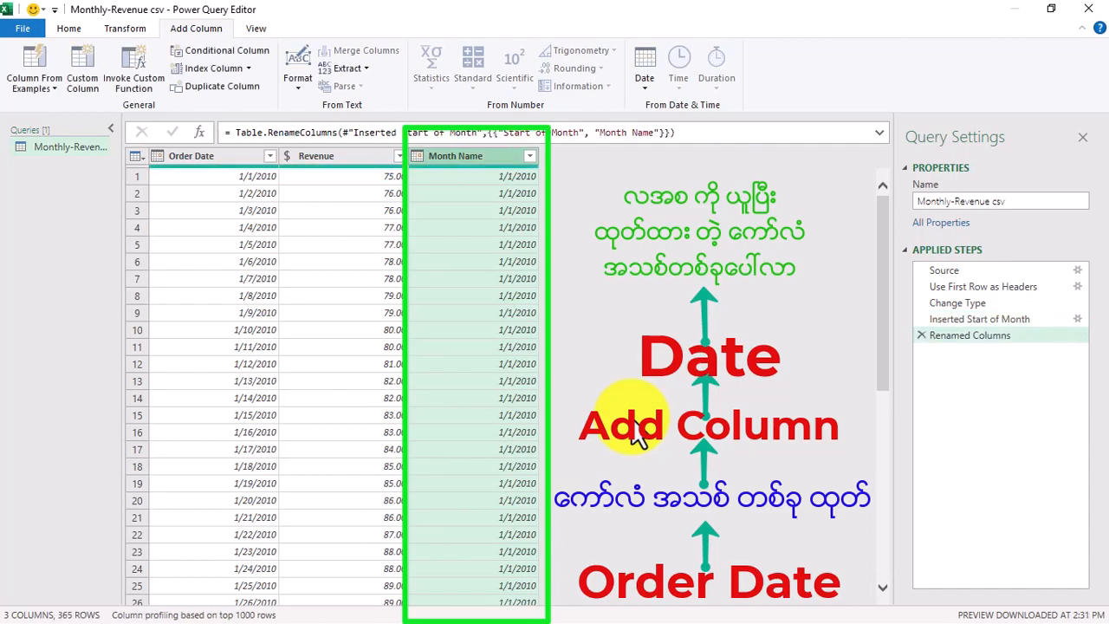
click(652, 336)
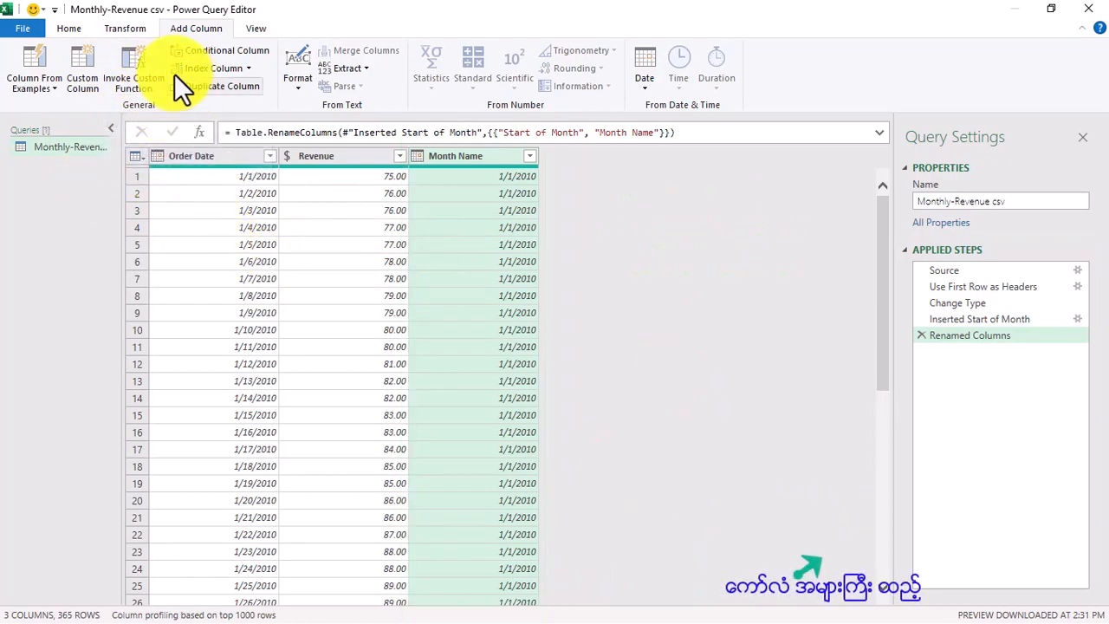
Start an advanced Group By on the query and use Month Name as the grouping column
click(125, 30)
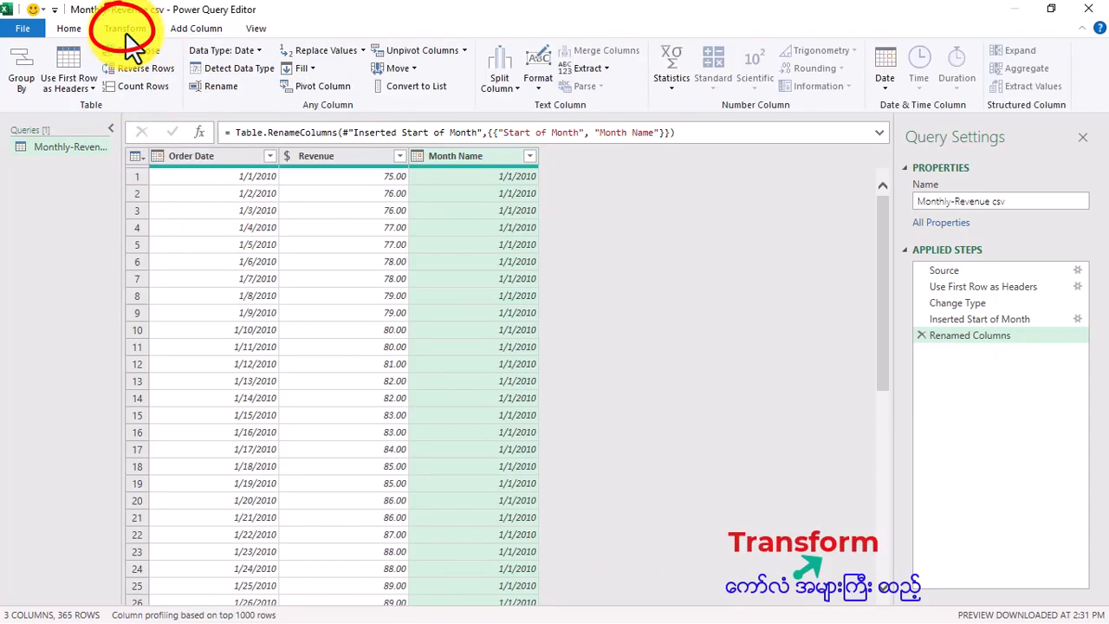
click(23, 75)
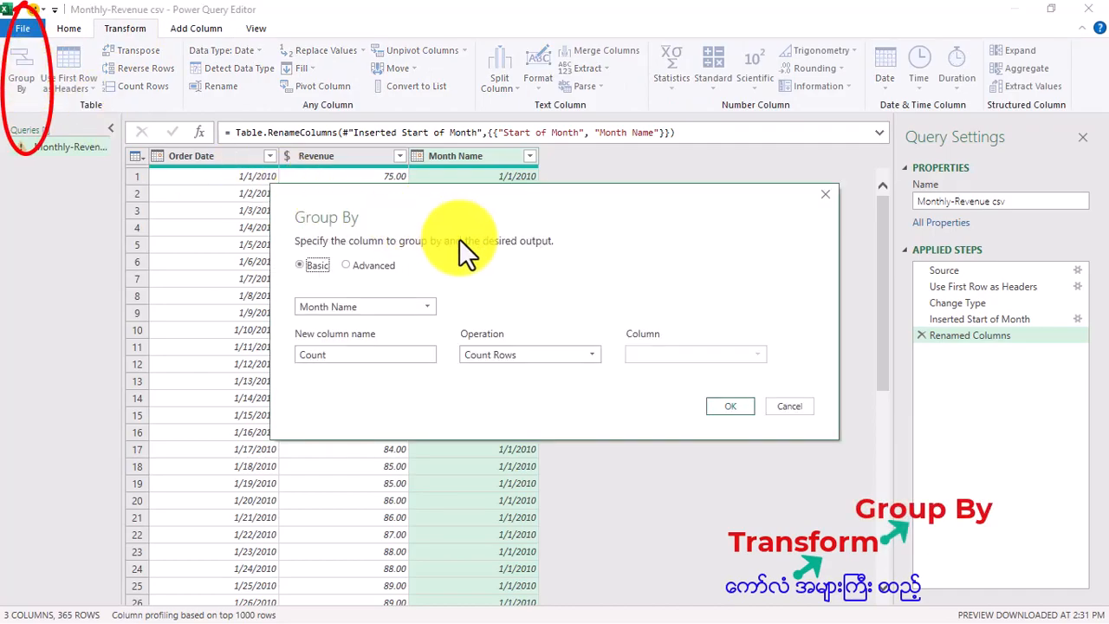
drag(515, 195, 375, 274)
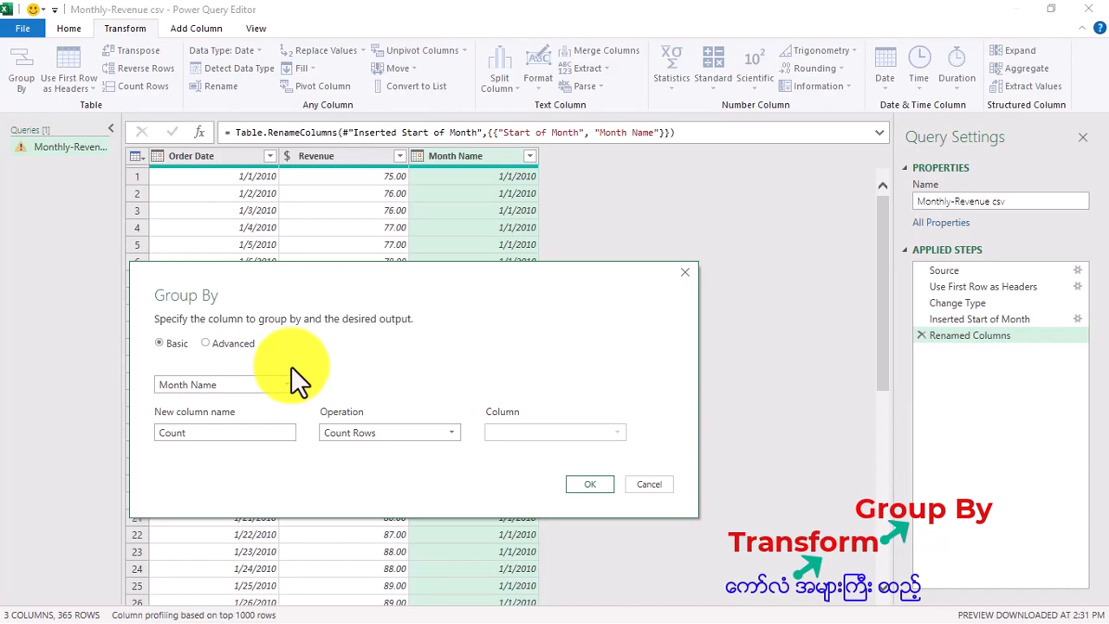
click(214, 345)
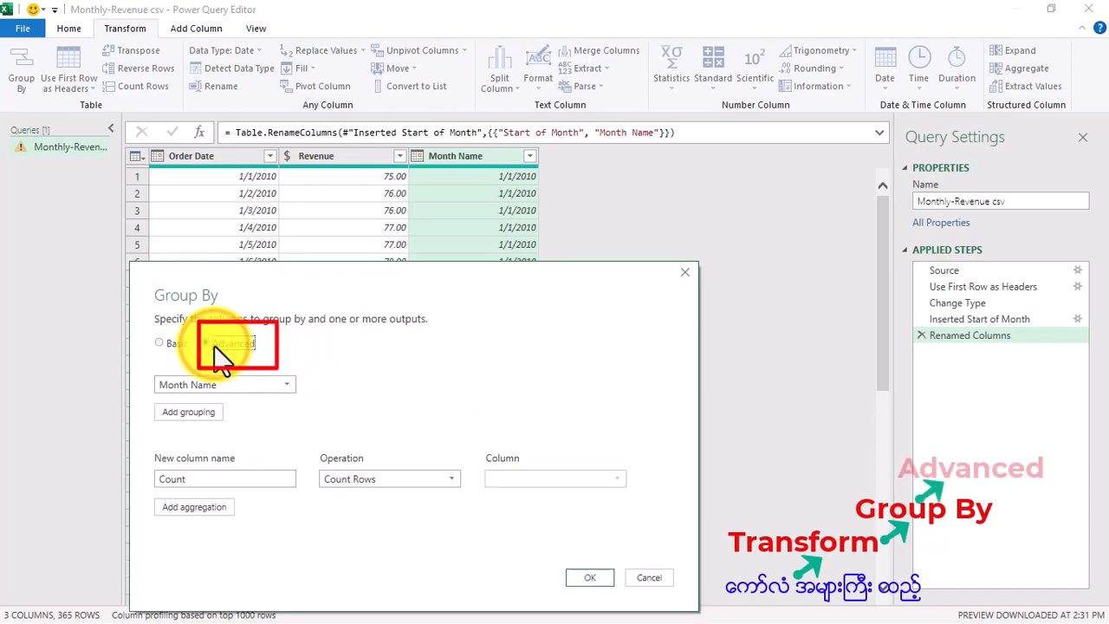
drag(324, 271, 321, 239)
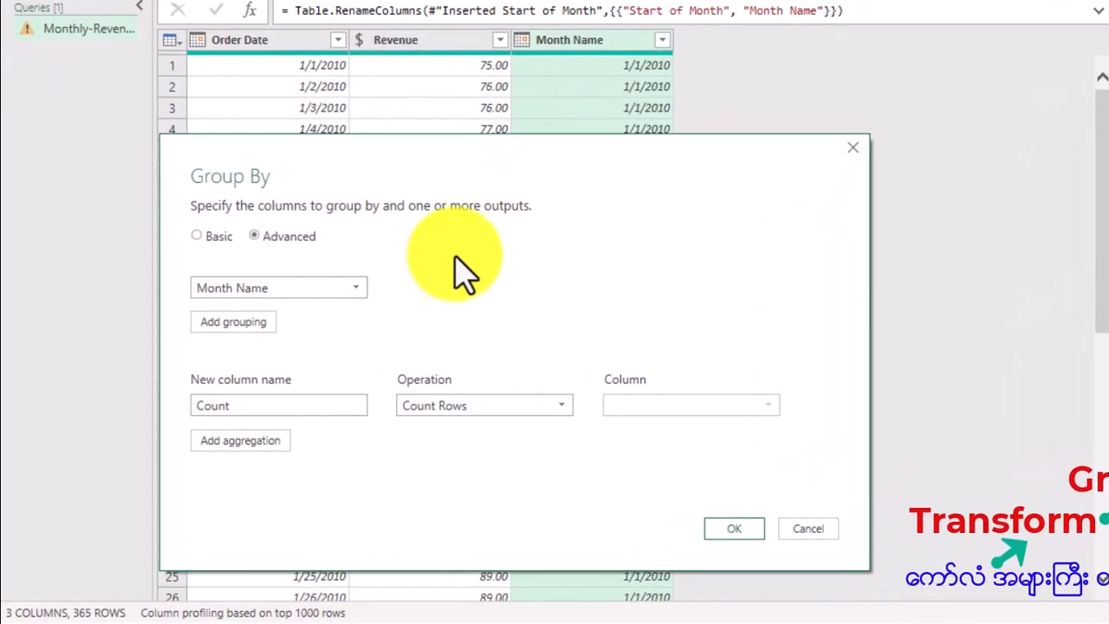
click(355, 289)
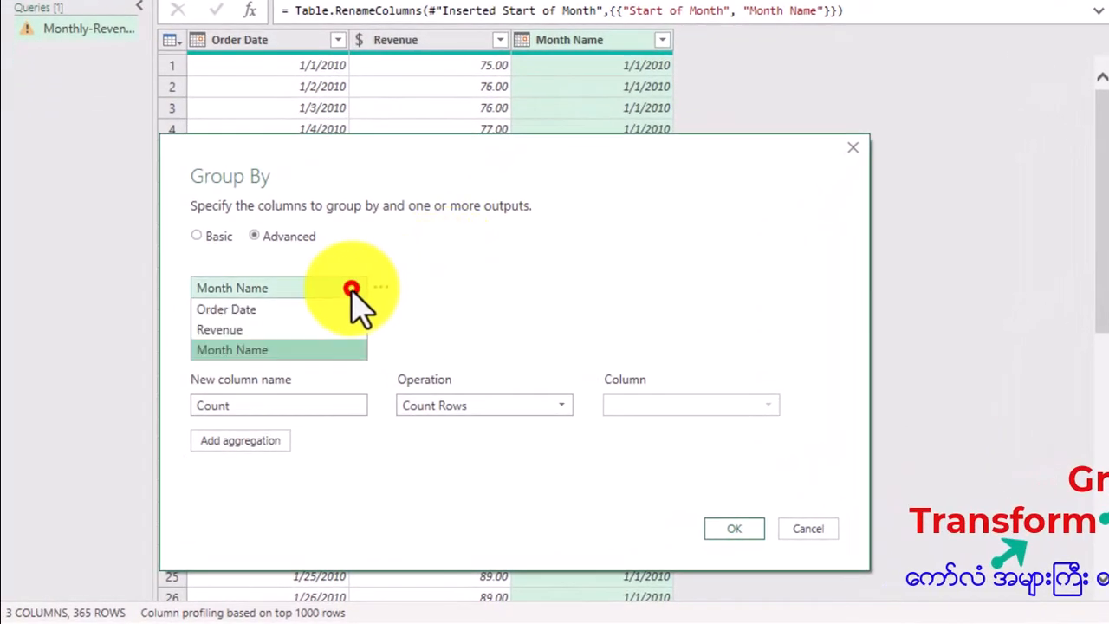
click(251, 349)
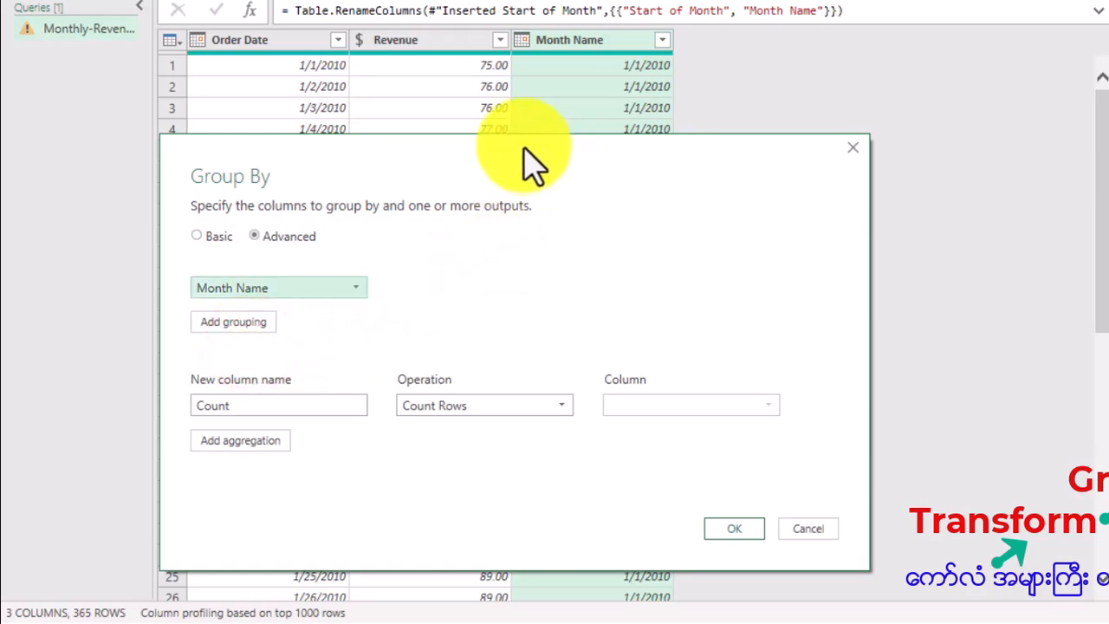
Add five more aggregation rows to the advanced Group By, making six in total
mouse_move(523, 145)
mouse_down()
mouse_move(511, 121)
mouse_move(522, 129)
mouse_up()
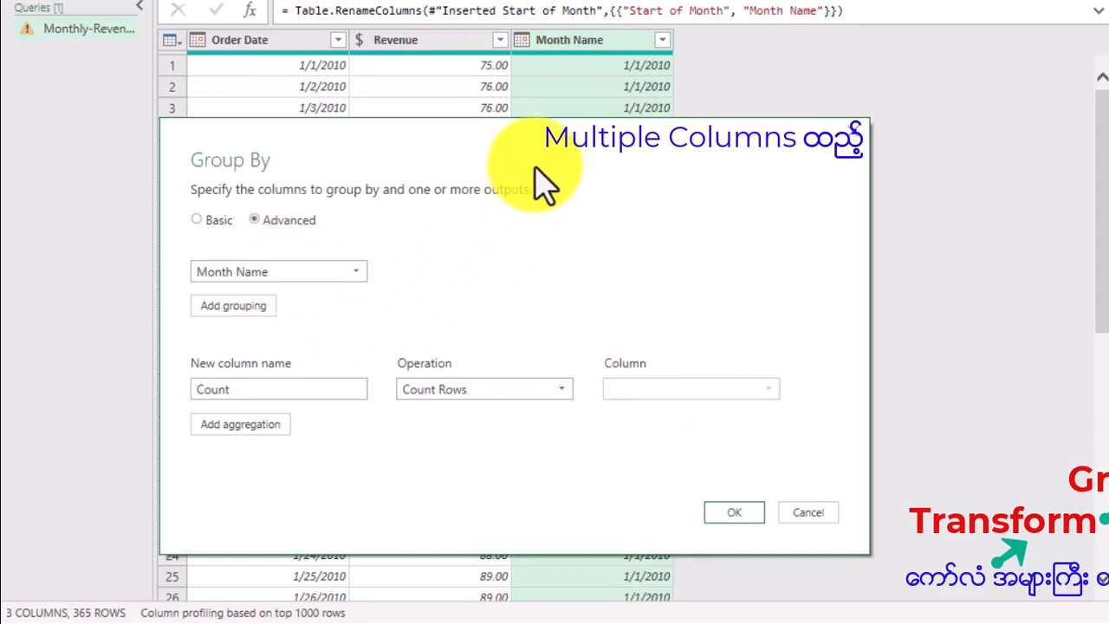
drag(471, 142, 470, 124)
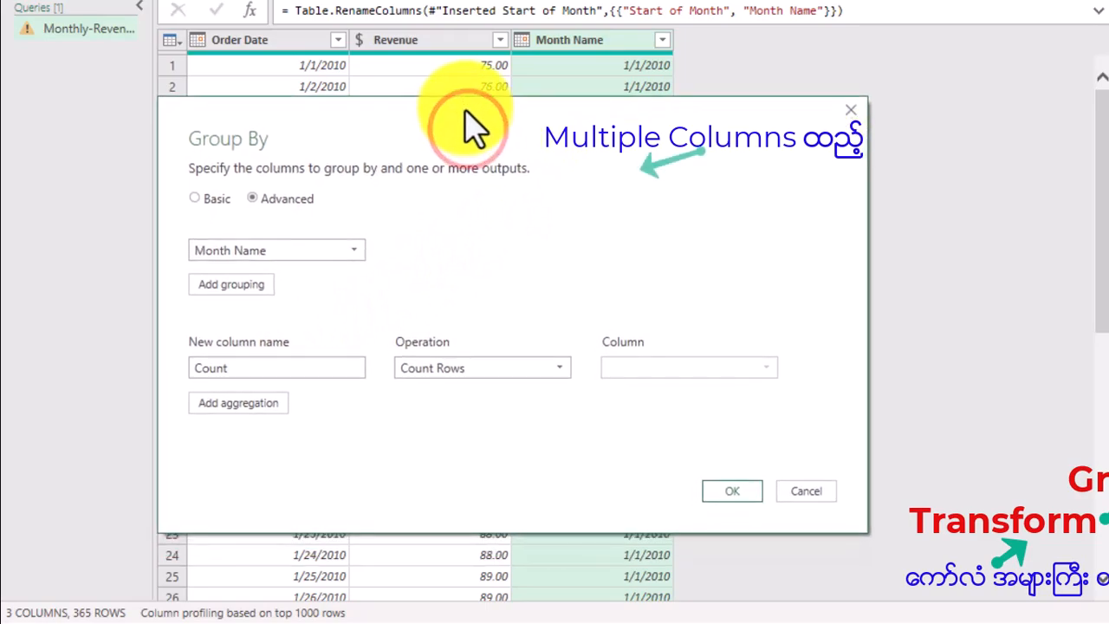
click(236, 405)
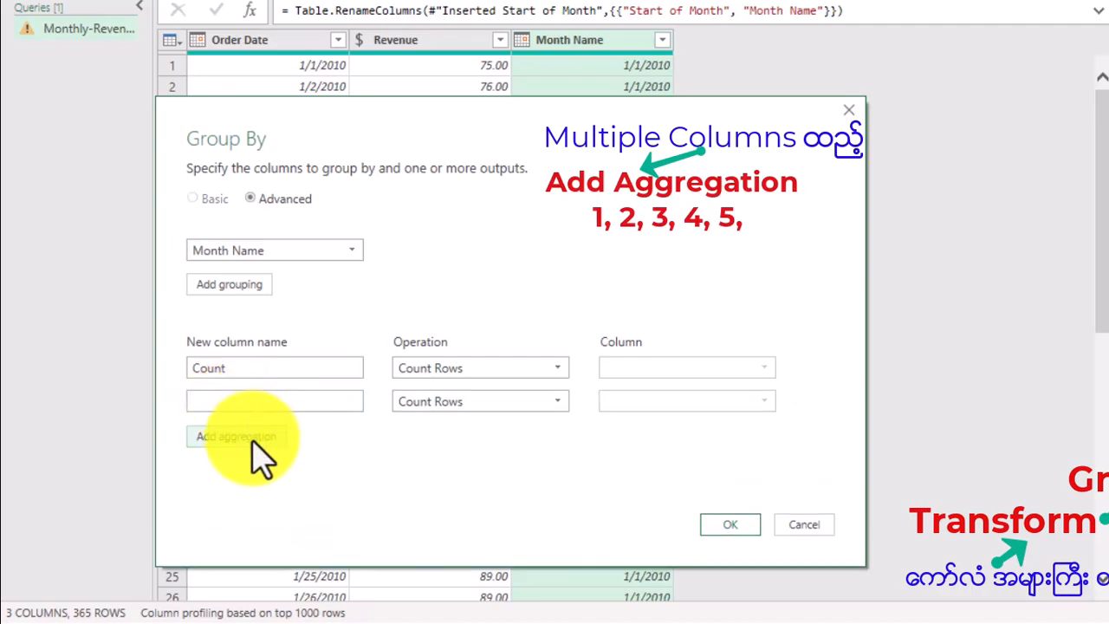
click(252, 438)
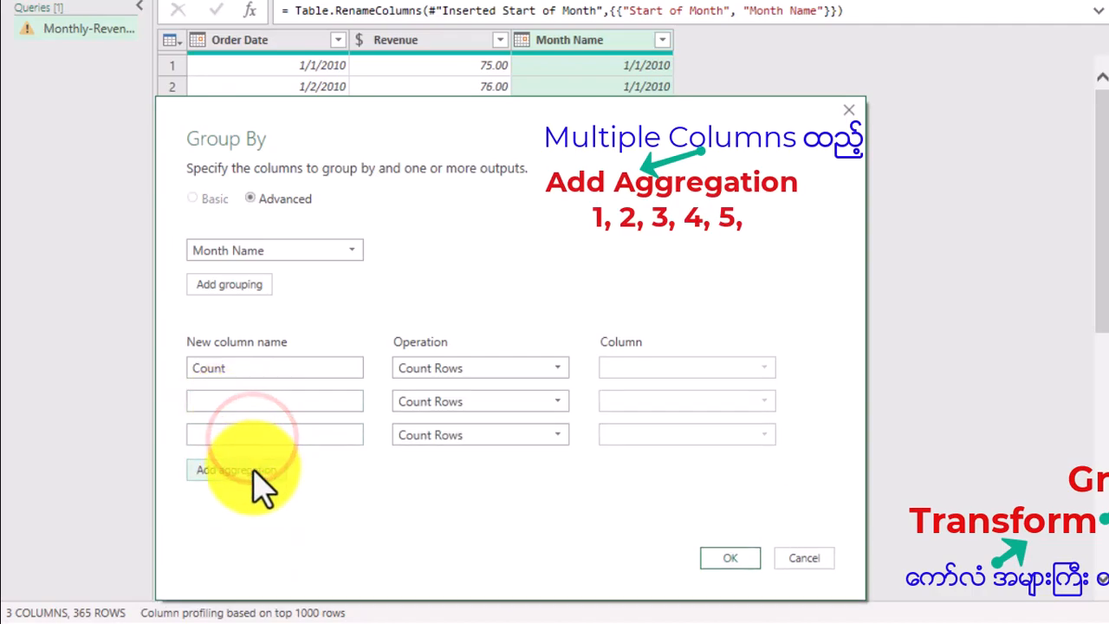
click(251, 469)
click(251, 504)
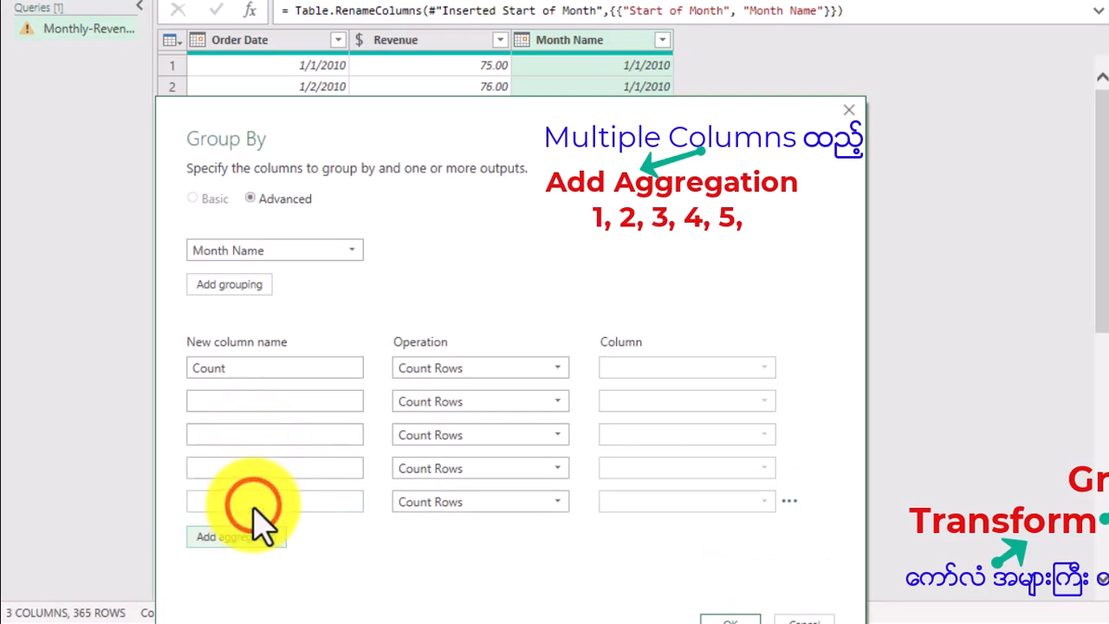
drag(542, 121, 551, 40)
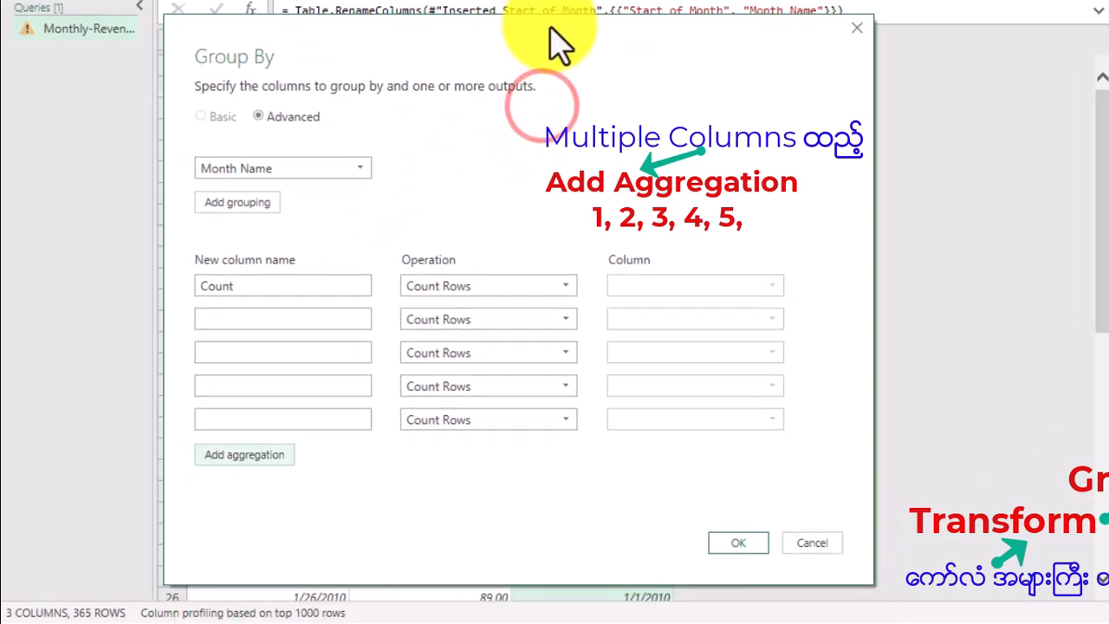
click(262, 462)
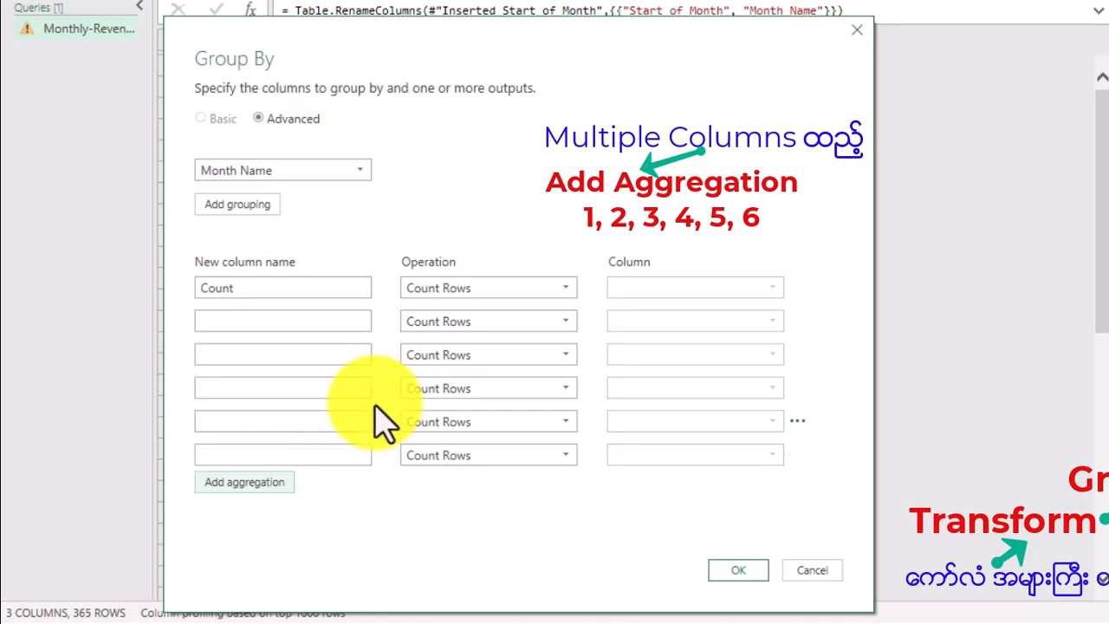
Set the first aggregation to calculate the Min of the Revenue column
click(304, 295)
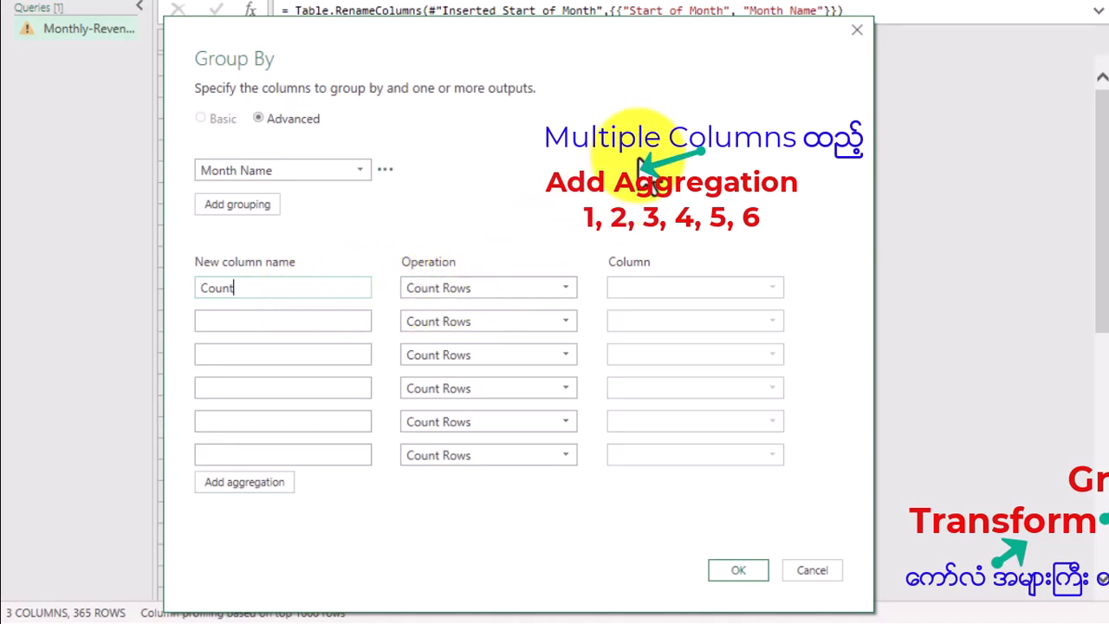
drag(503, 34, 509, 135)
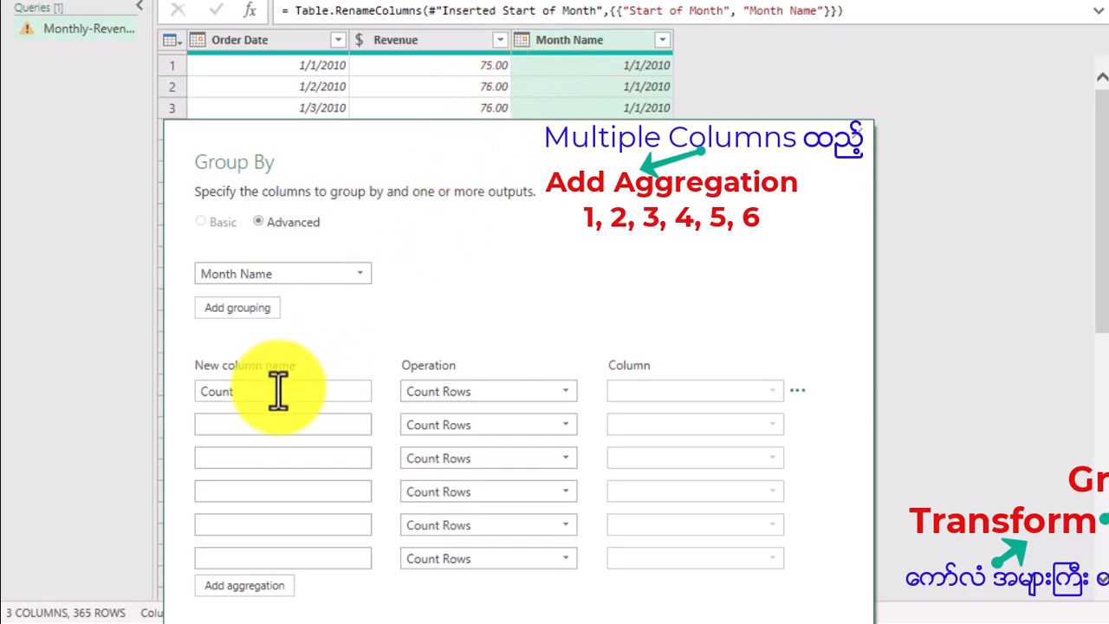
click(430, 391)
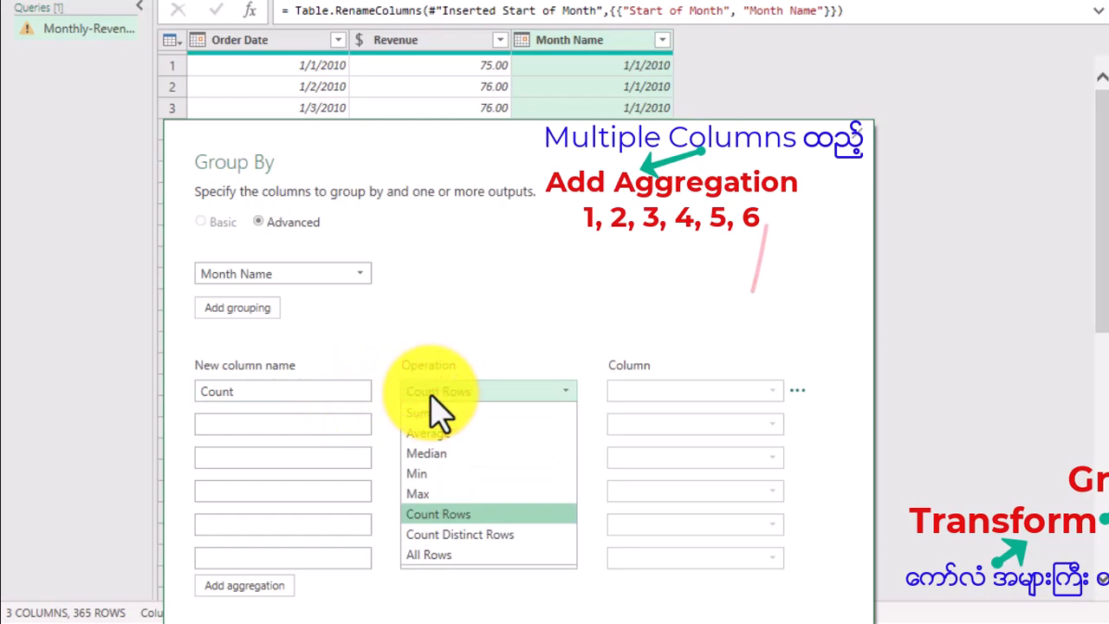
click(424, 472)
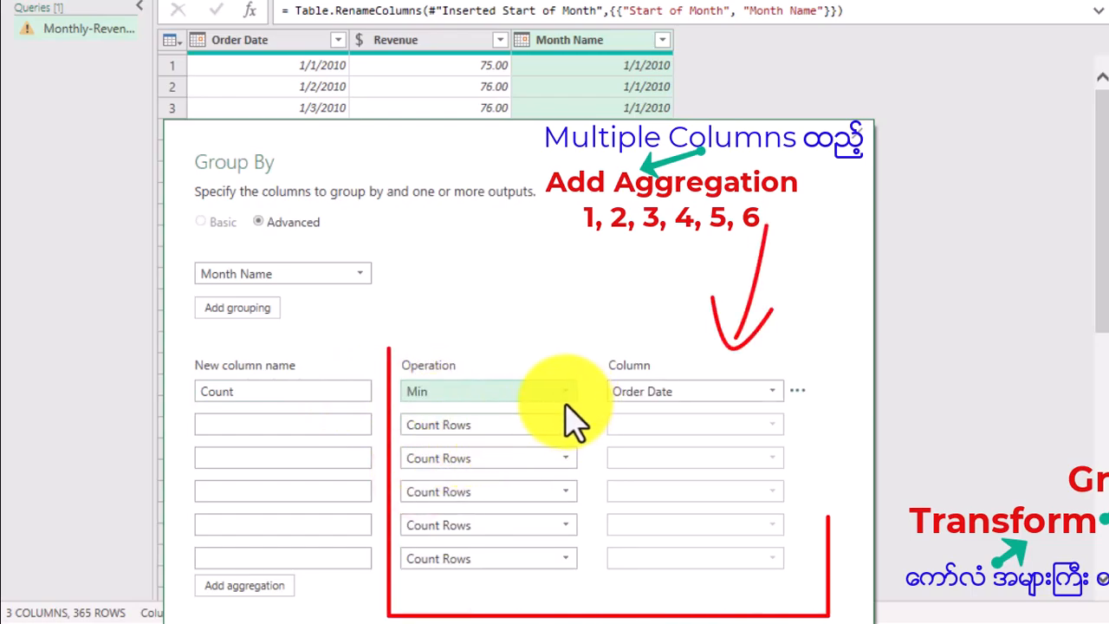
click(658, 392)
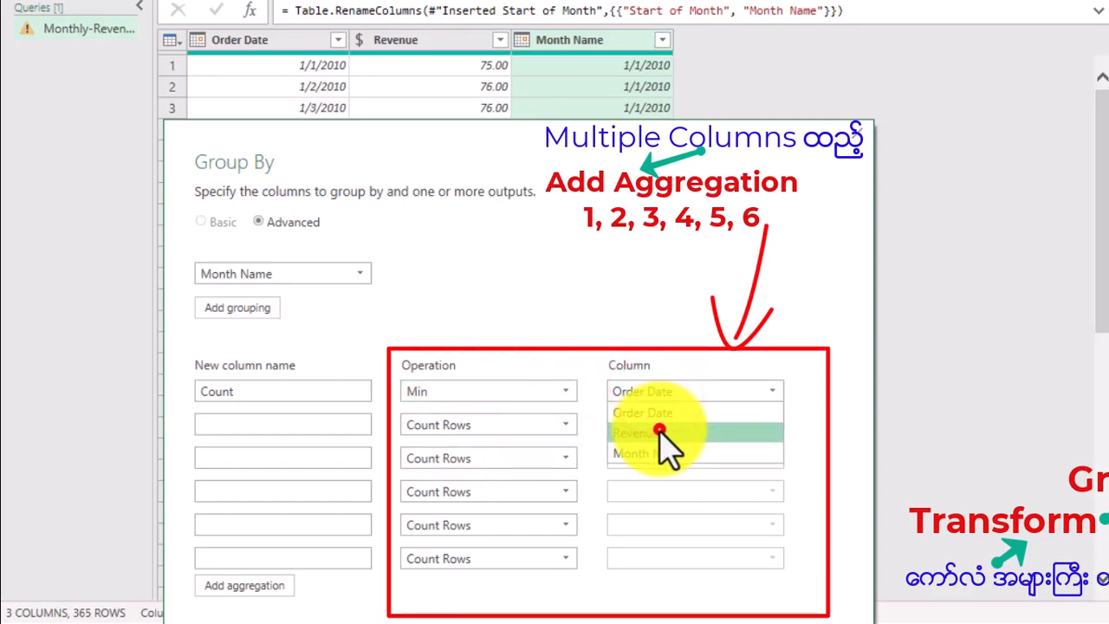
click(660, 431)
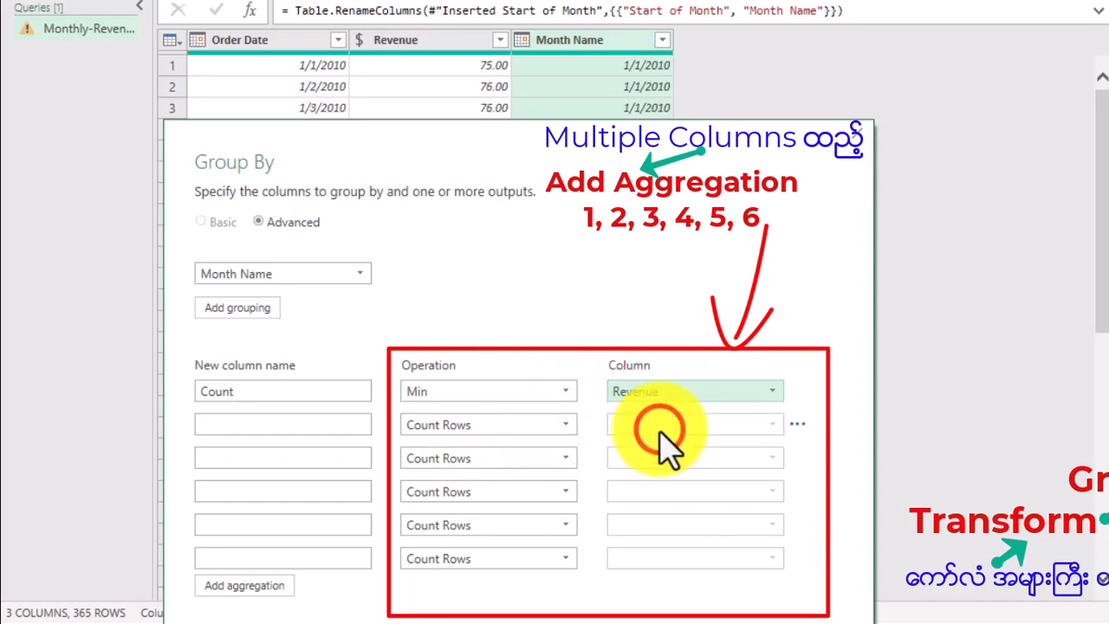
Set the second aggregation to calculate the Max of the Revenue column
click(556, 431)
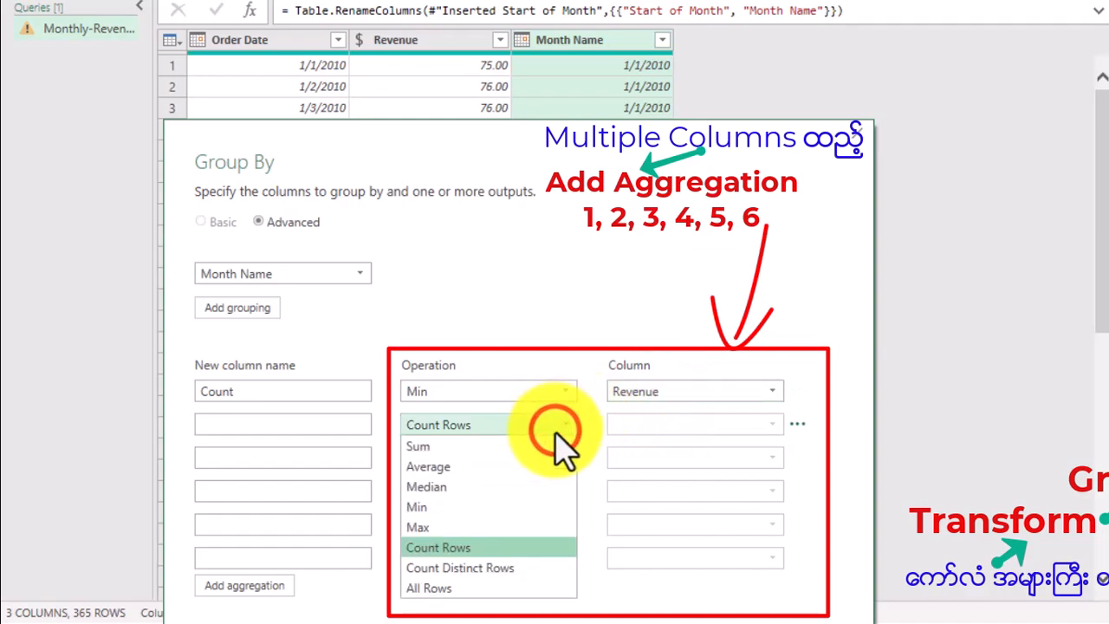
click(450, 527)
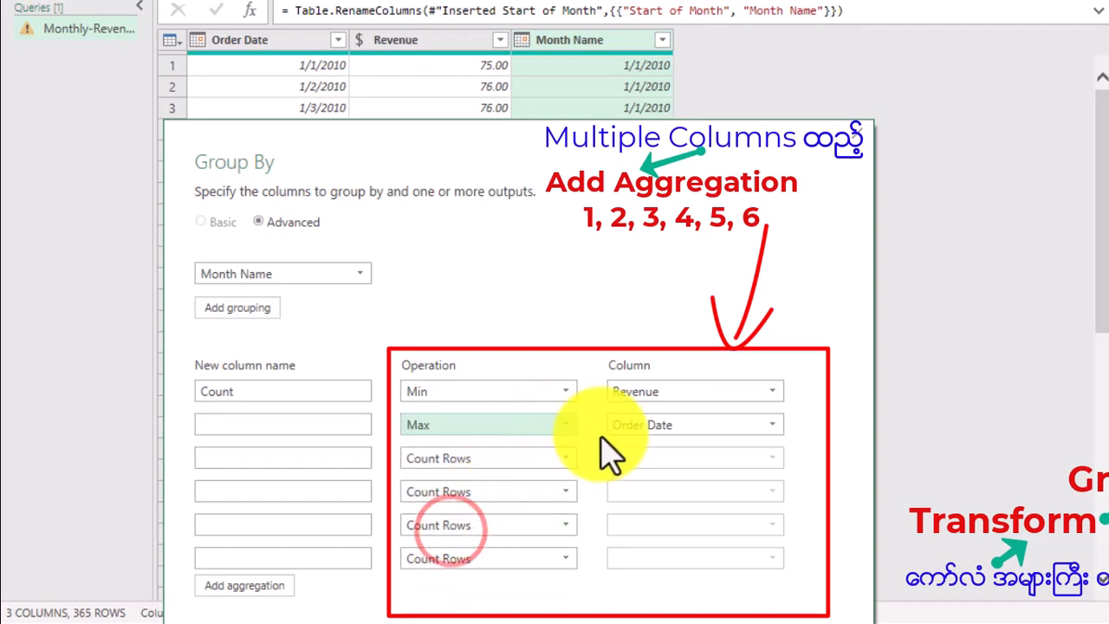
click(643, 429)
click(645, 467)
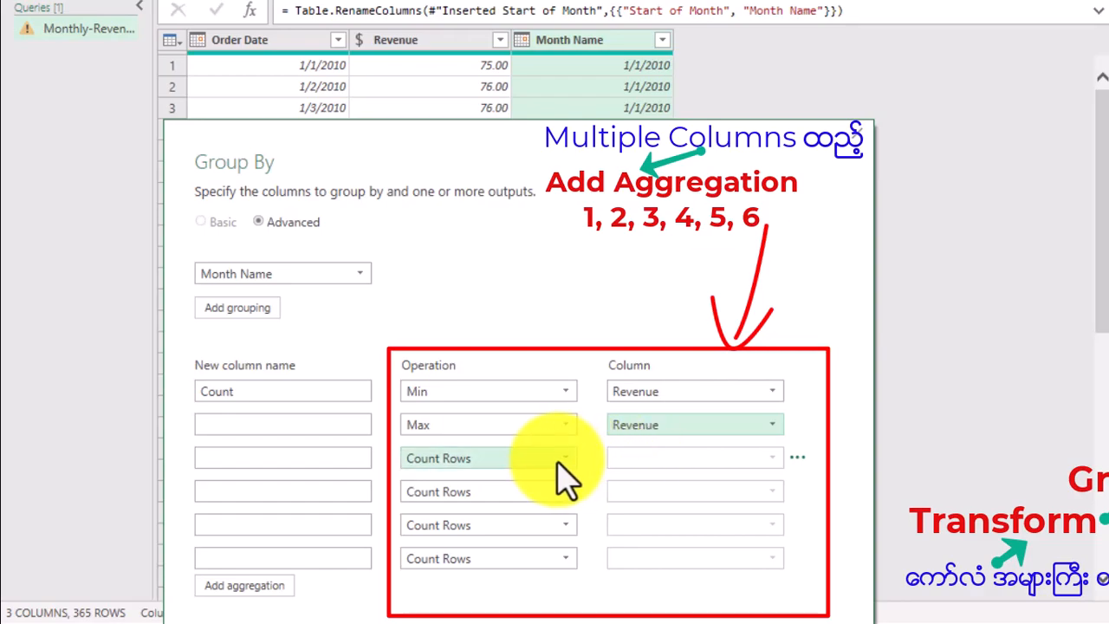
Set the third aggregation to calculate the Average of the Revenue column
click(552, 466)
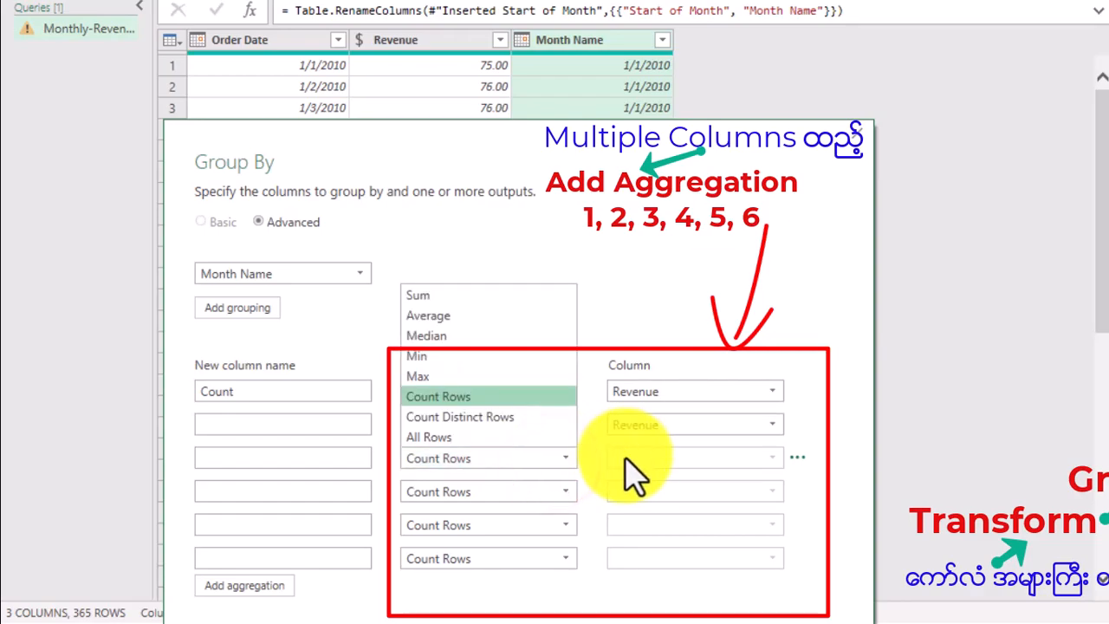
click(449, 317)
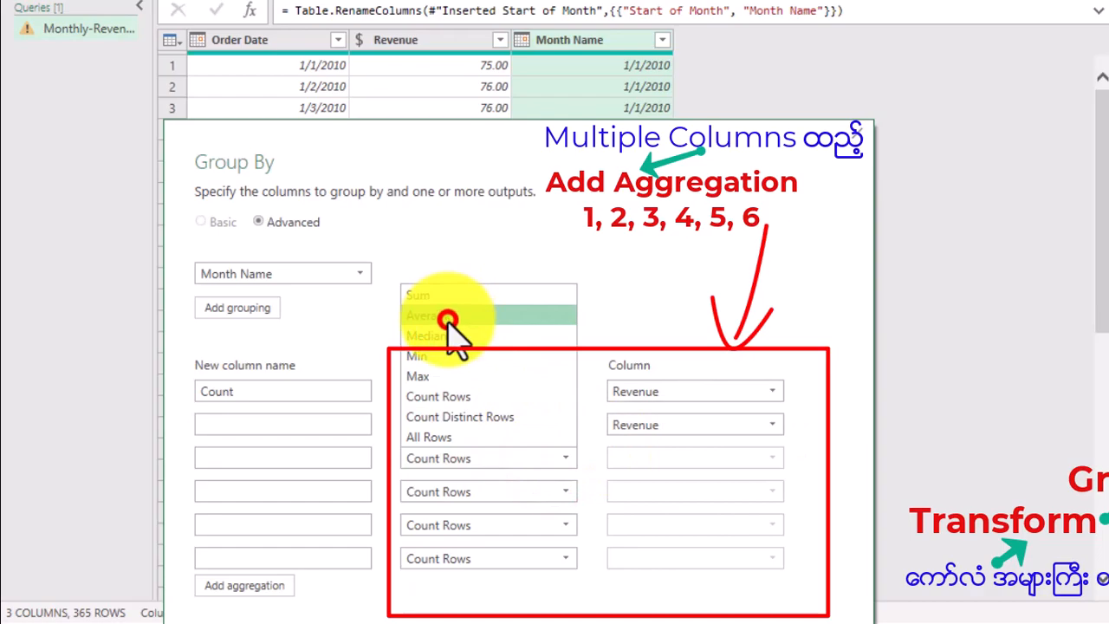
click(659, 461)
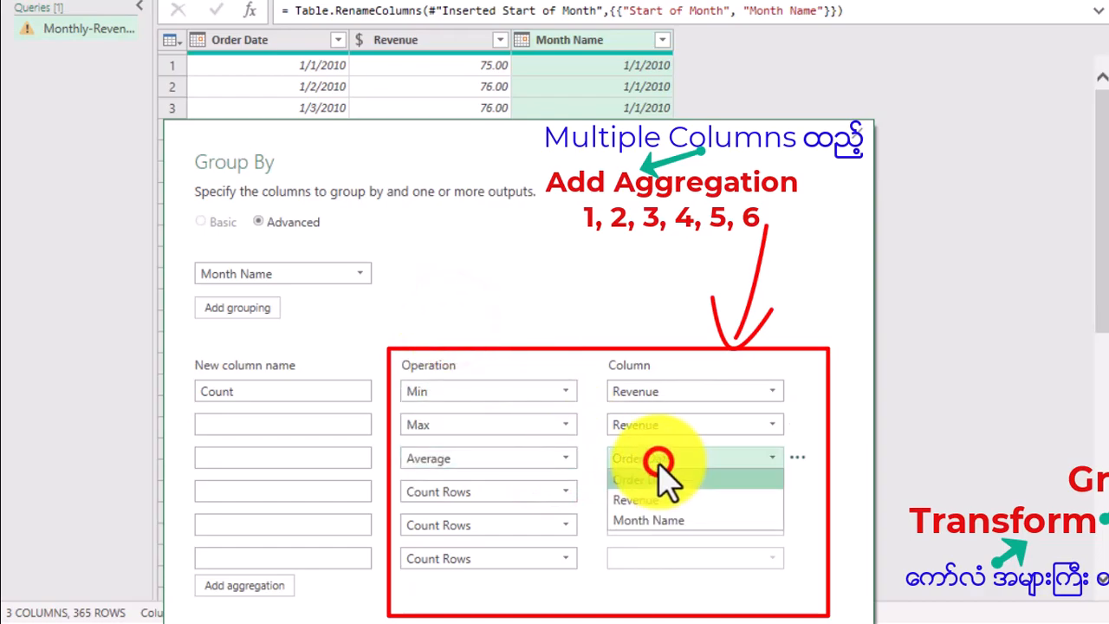
click(663, 498)
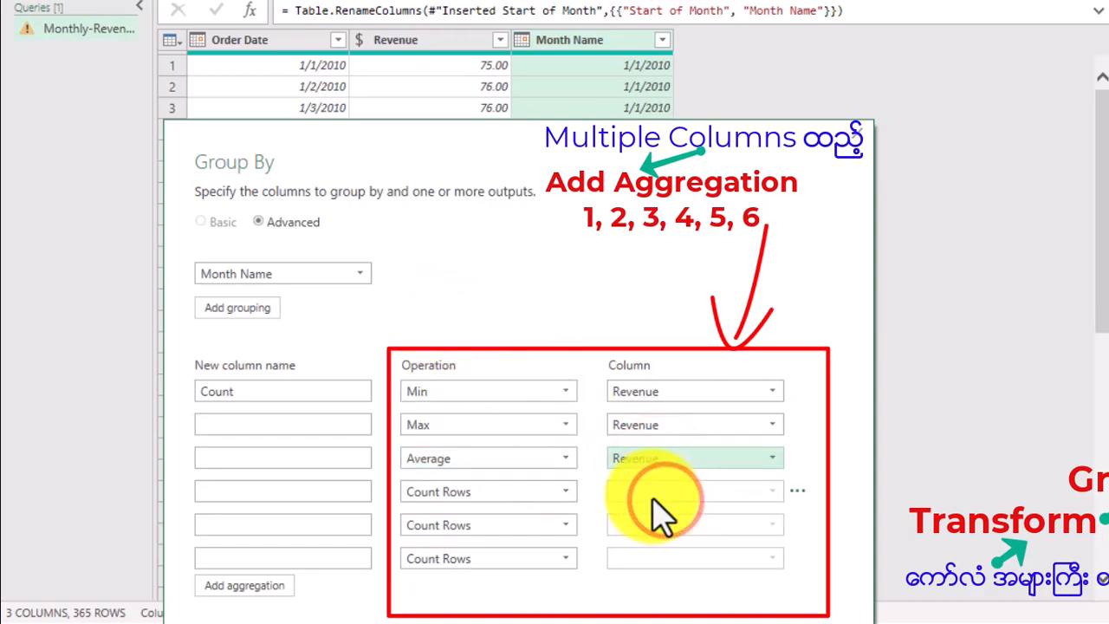
Set the fourth aggregation to calculate the Median of the Revenue column
click(551, 511)
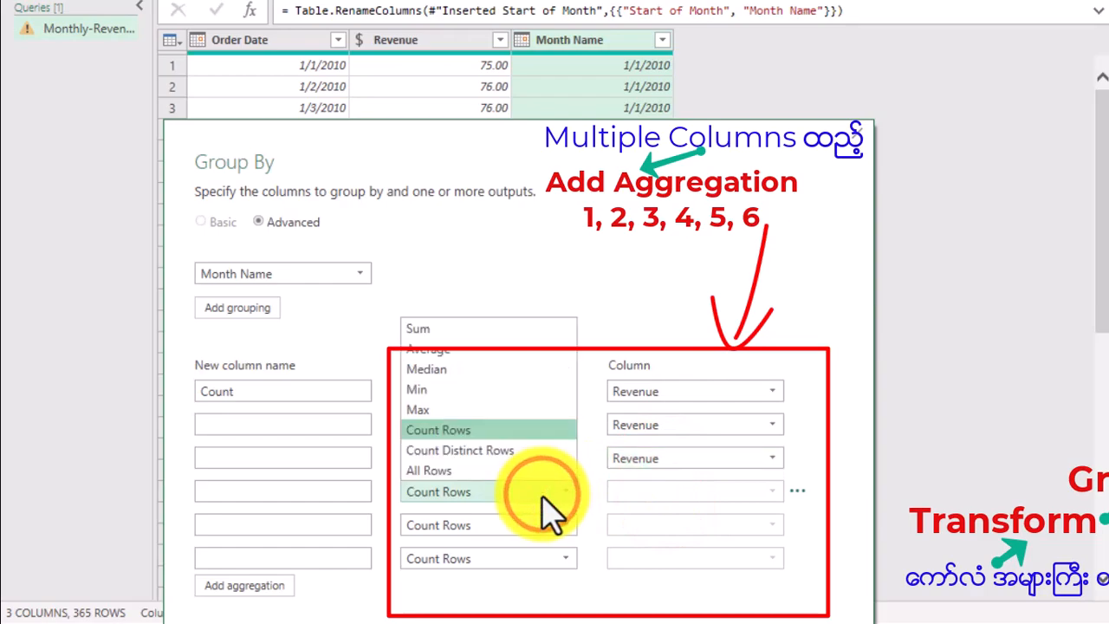
click(444, 369)
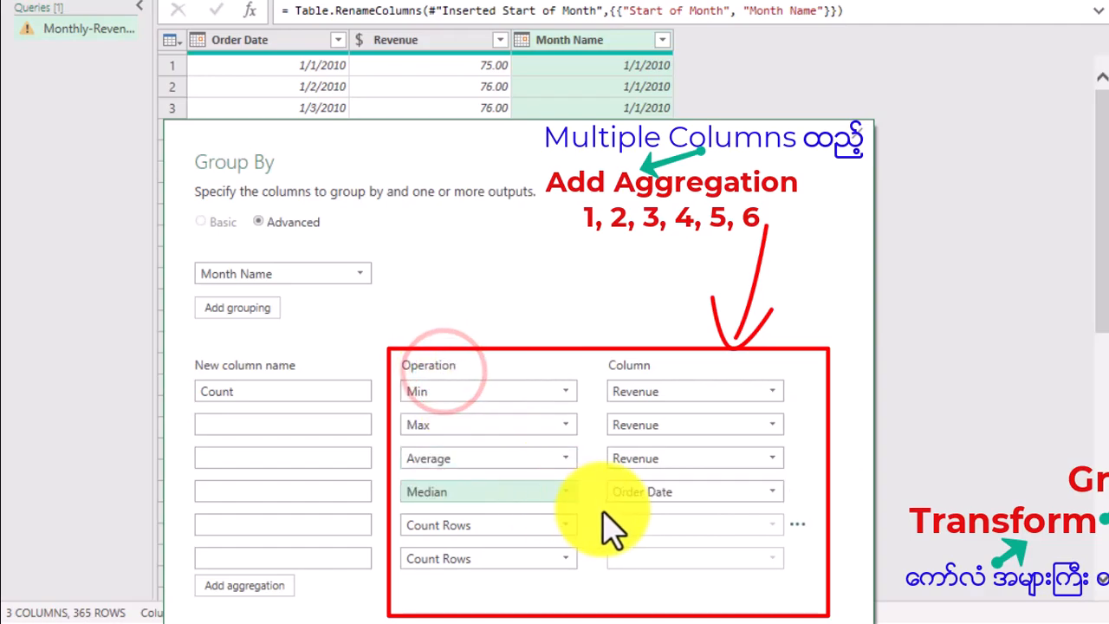
click(644, 494)
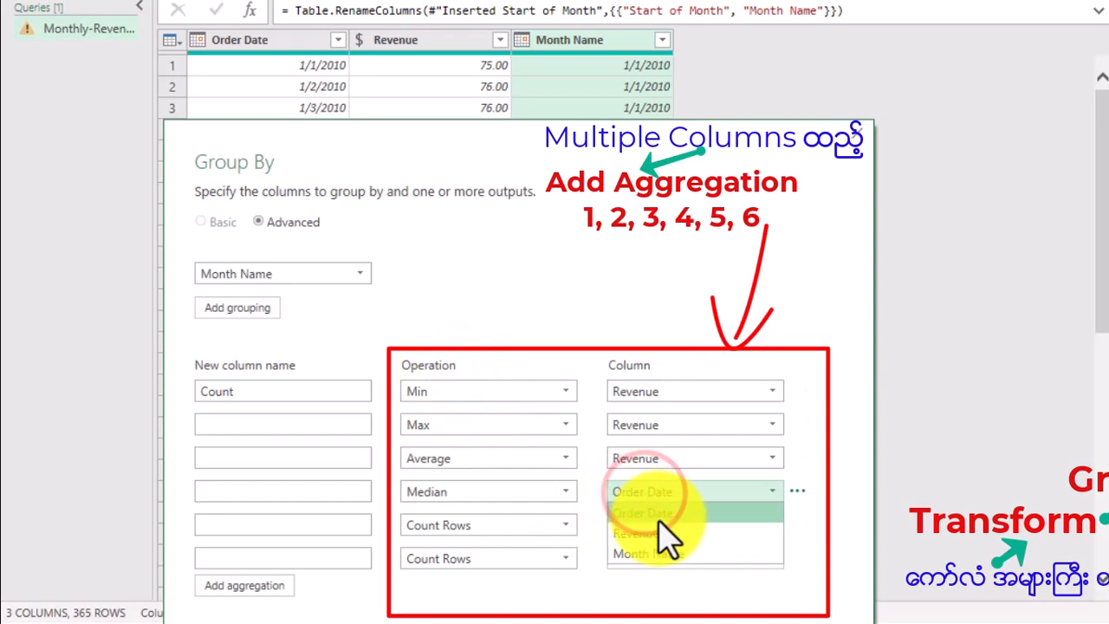
click(658, 534)
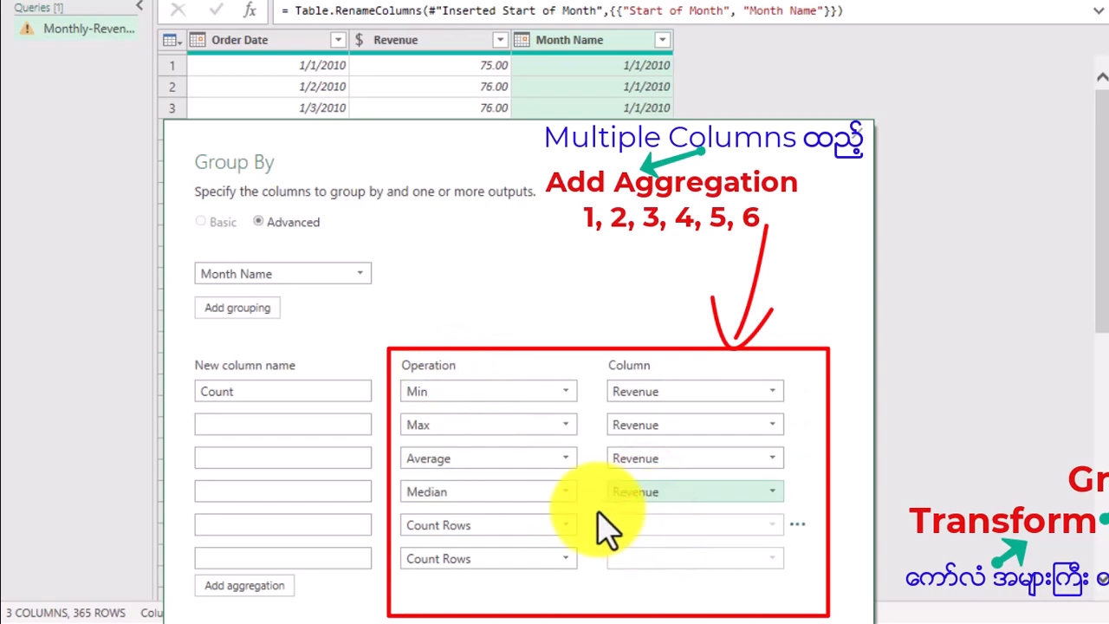
Set the fifth aggregation to calculate the Sum of the Revenue column
click(567, 527)
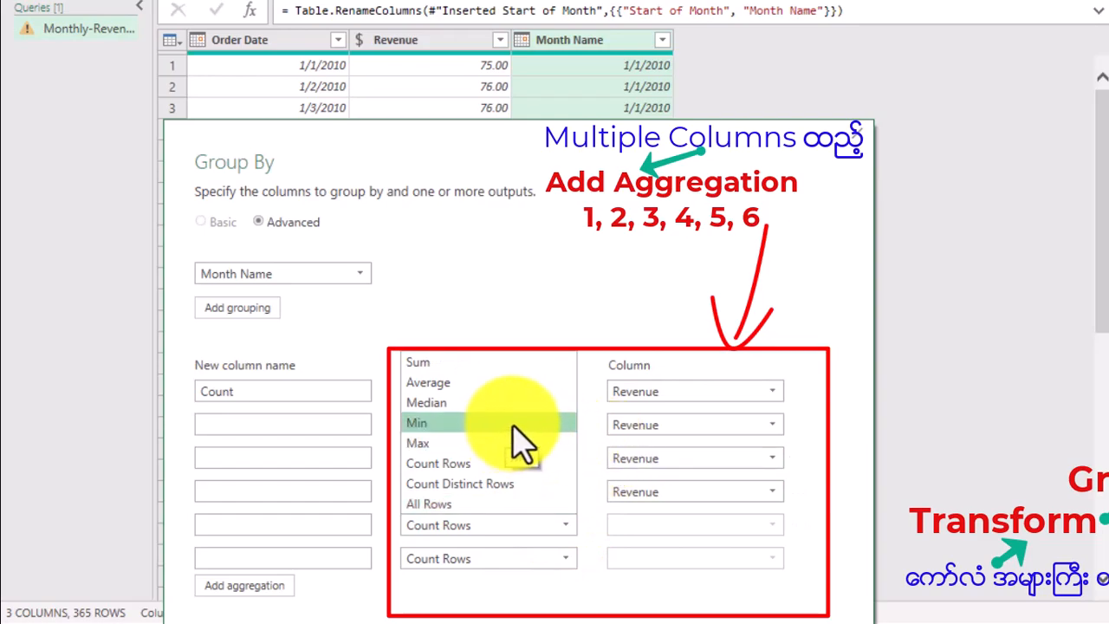
click(441, 365)
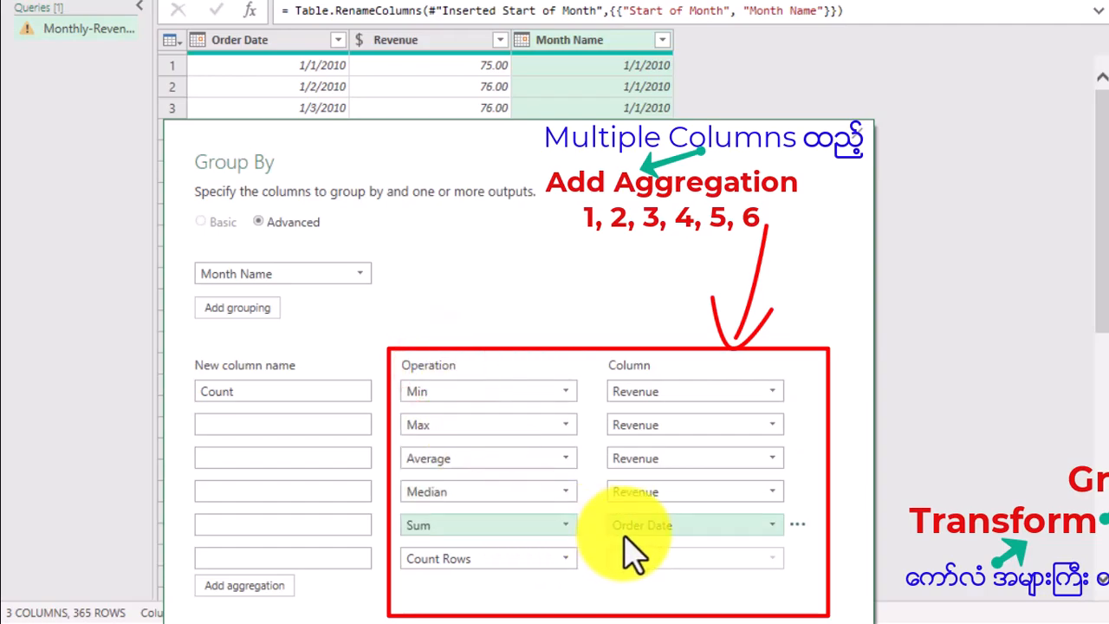
click(631, 525)
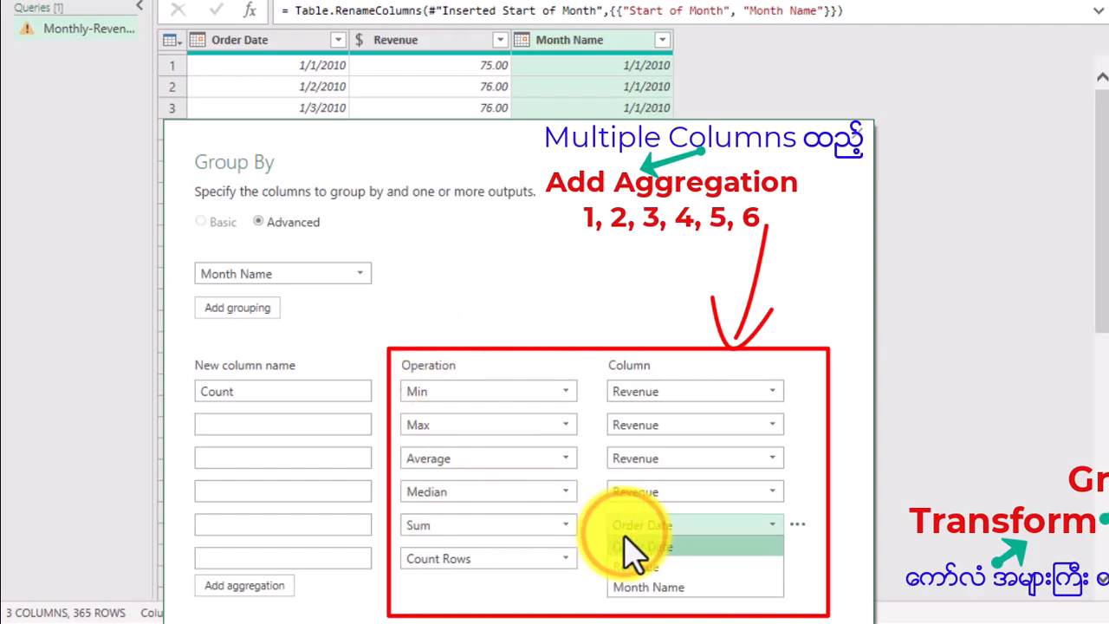
click(663, 568)
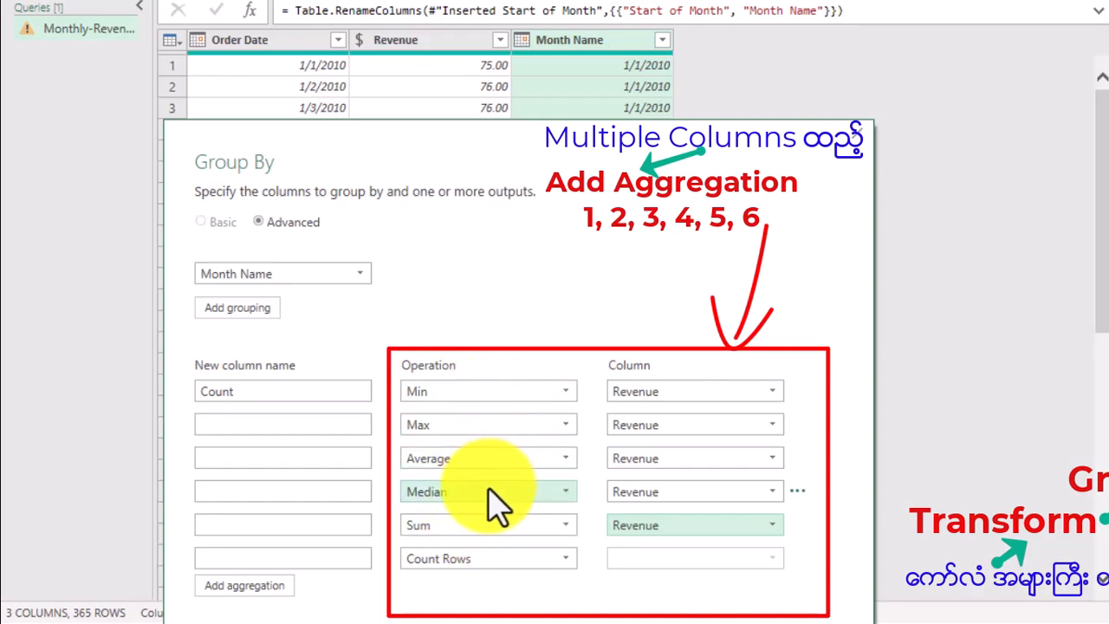
Name the Min, Max and Average aggregation columns "Monthly Min Sale", "Monthly Max Sale" and "Monthly Avg Sale"
click(298, 394)
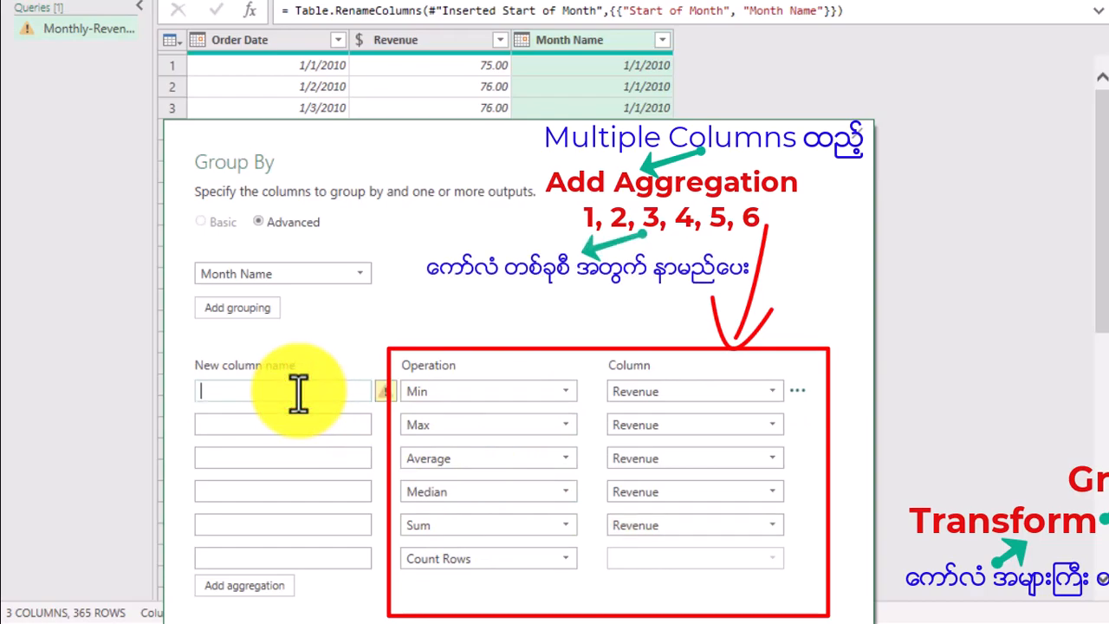
text(Monthly Min Sale)
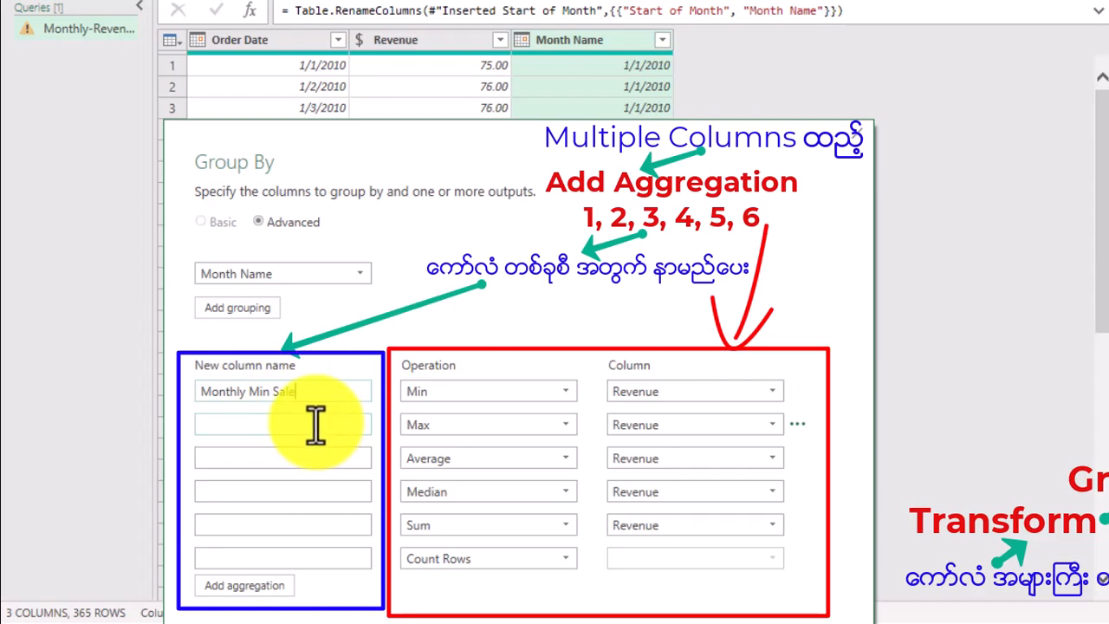
text(Monthly Max Sale)
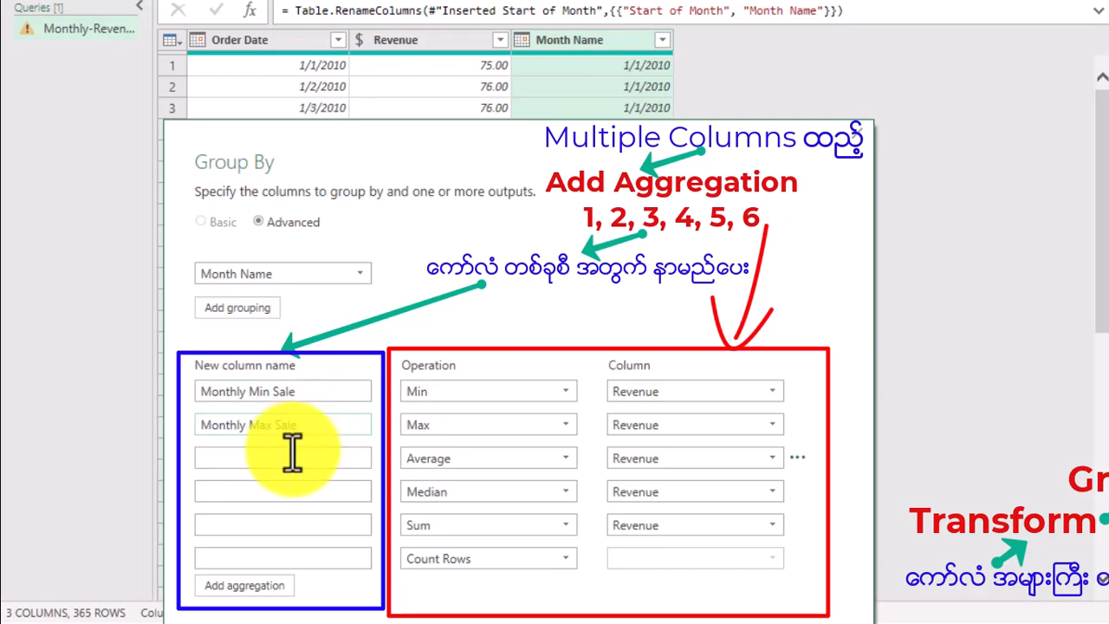
click(290, 458)
text(Mont)
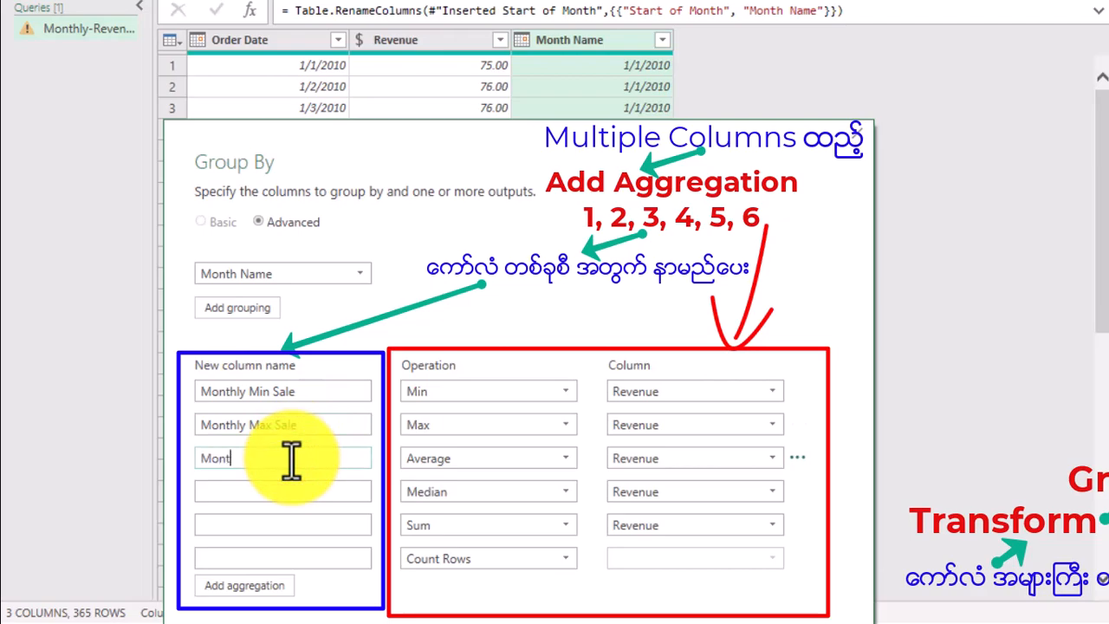
text(ly Avg Sale)
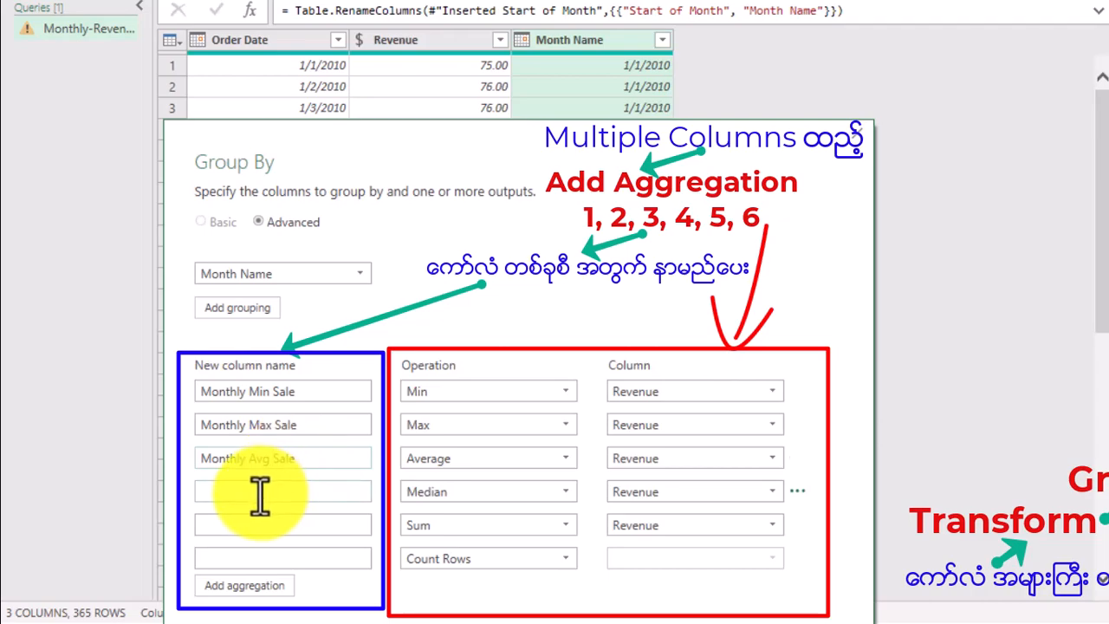
Name the Median aggregation column "Monthy Med Sale"
click(259, 490)
text(Monl)
text(thly)
text( M)
key(BackSpace)
text(Med Sale)
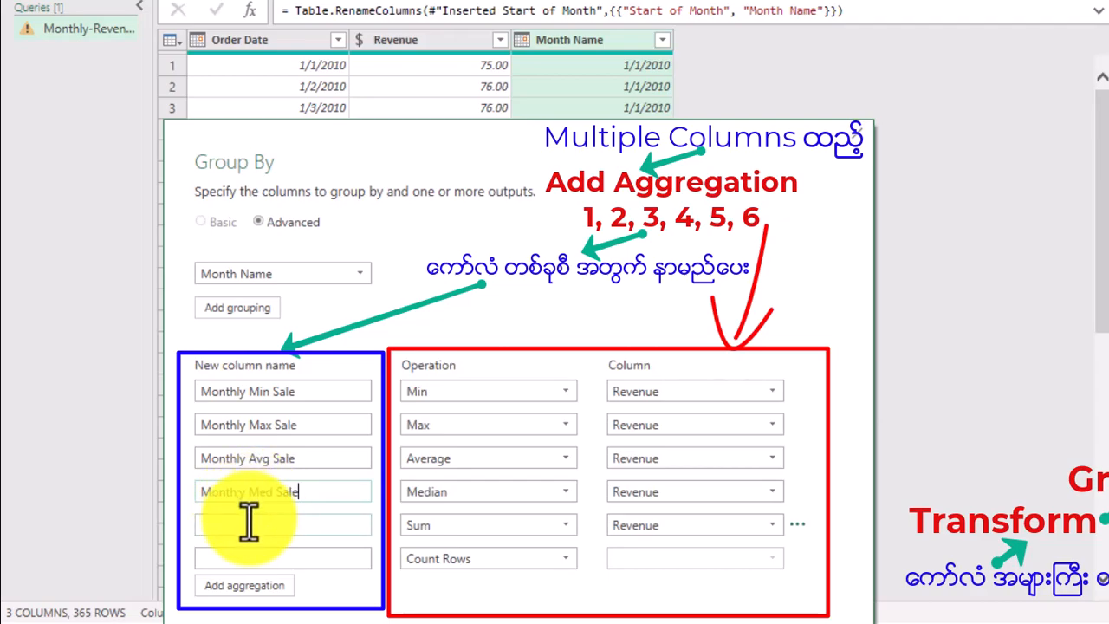
Name the Sum aggregation column "Monthly Total Sale"
click(239, 523)
text(Monthly)
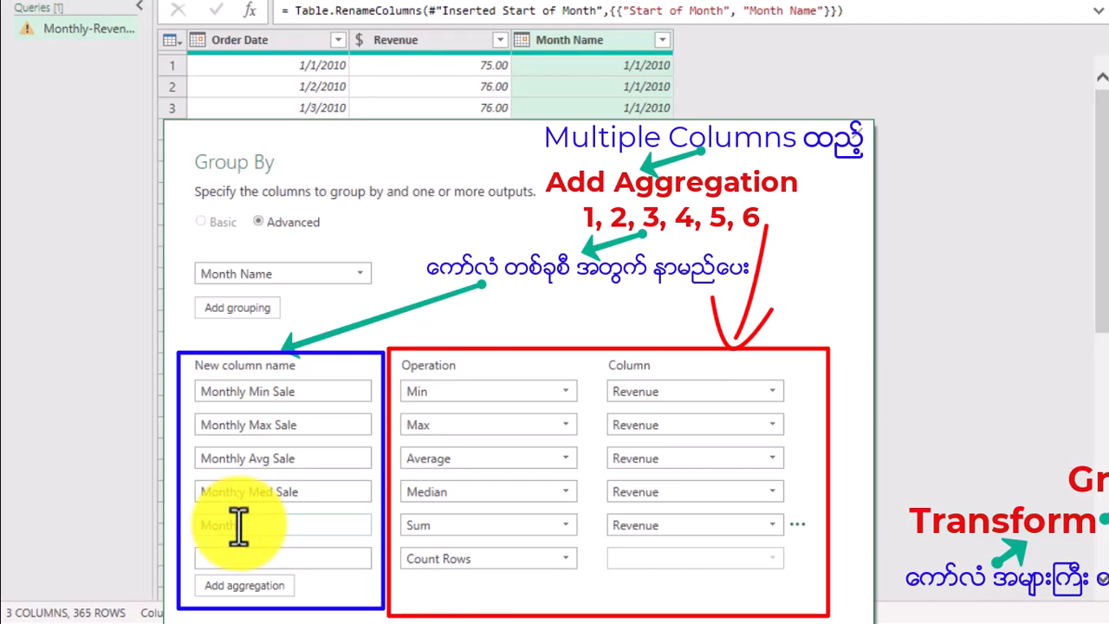
click(240, 496)
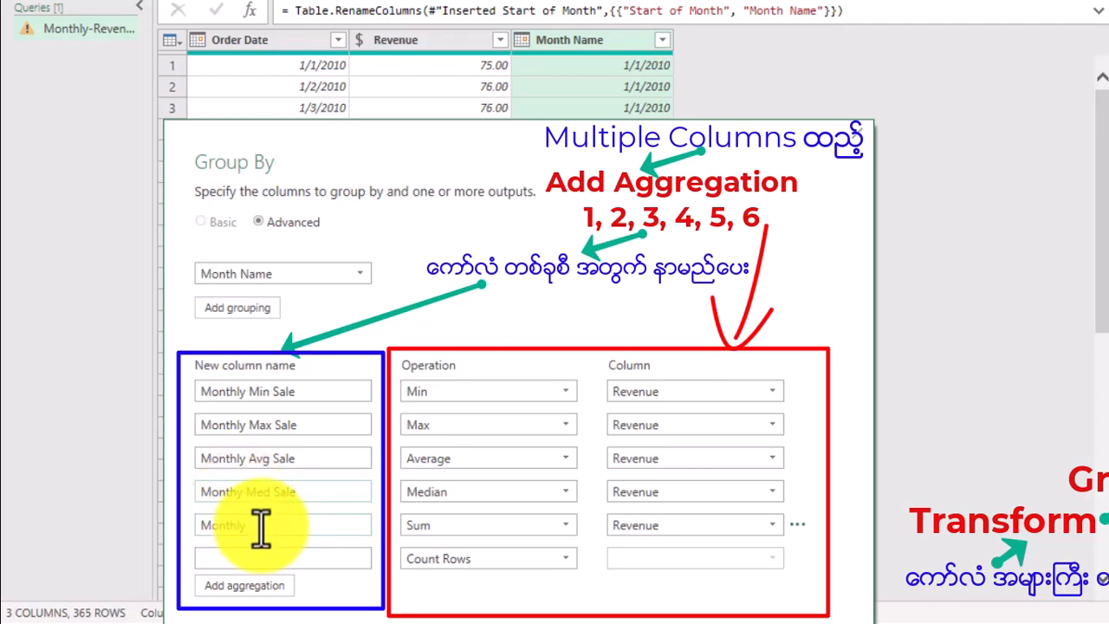
click(258, 523)
text(Total)
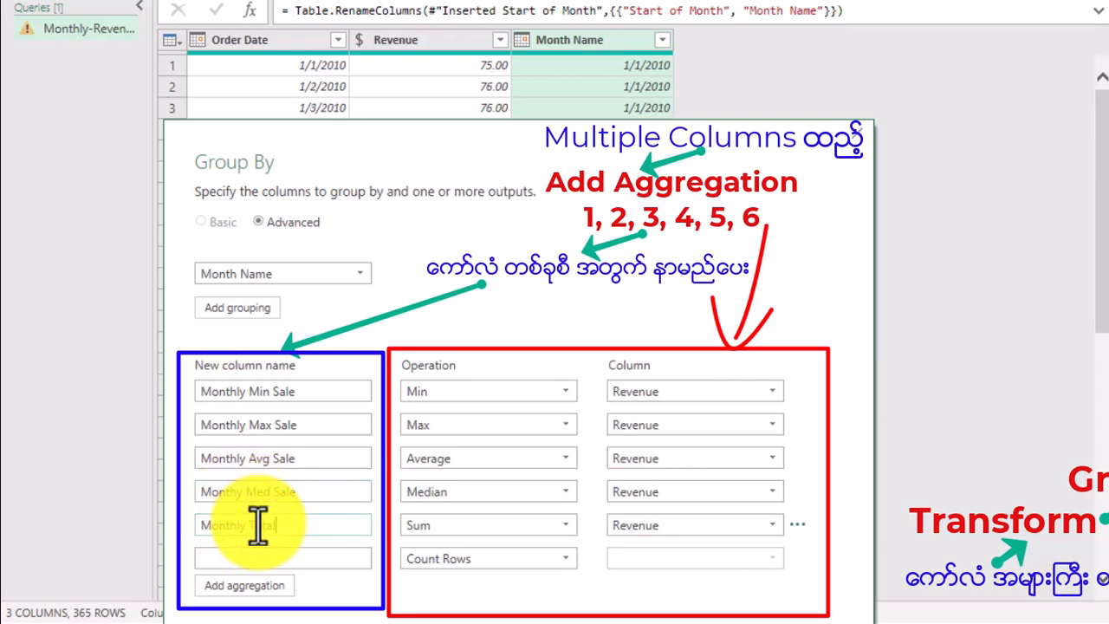
text( Sale)
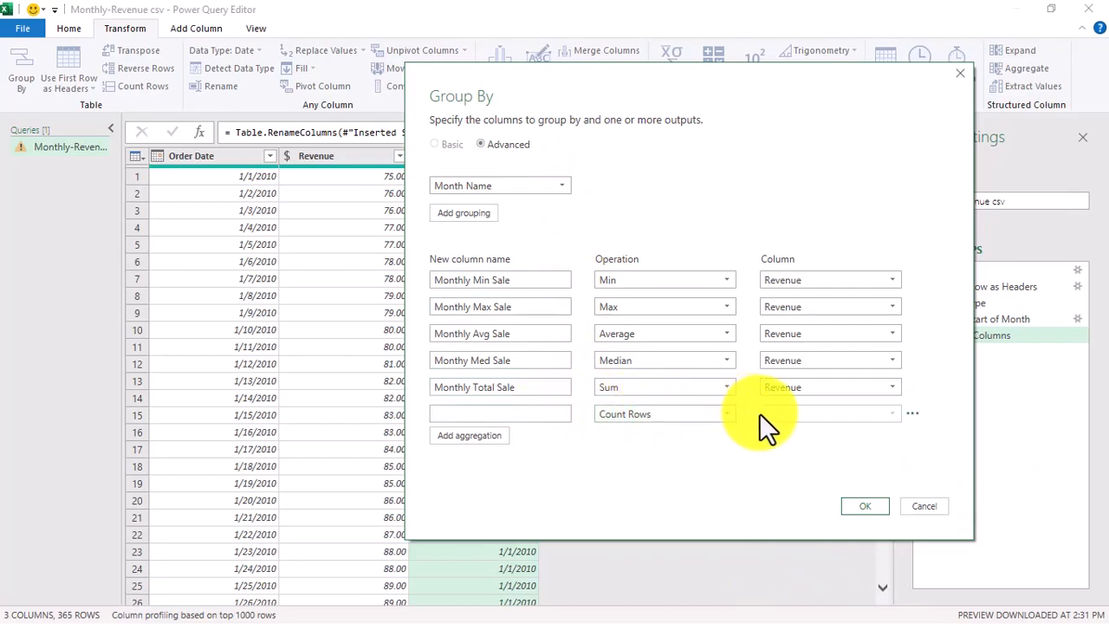
Delete the unused Count Rows aggregation and apply the grouping by Month Name
click(916, 415)
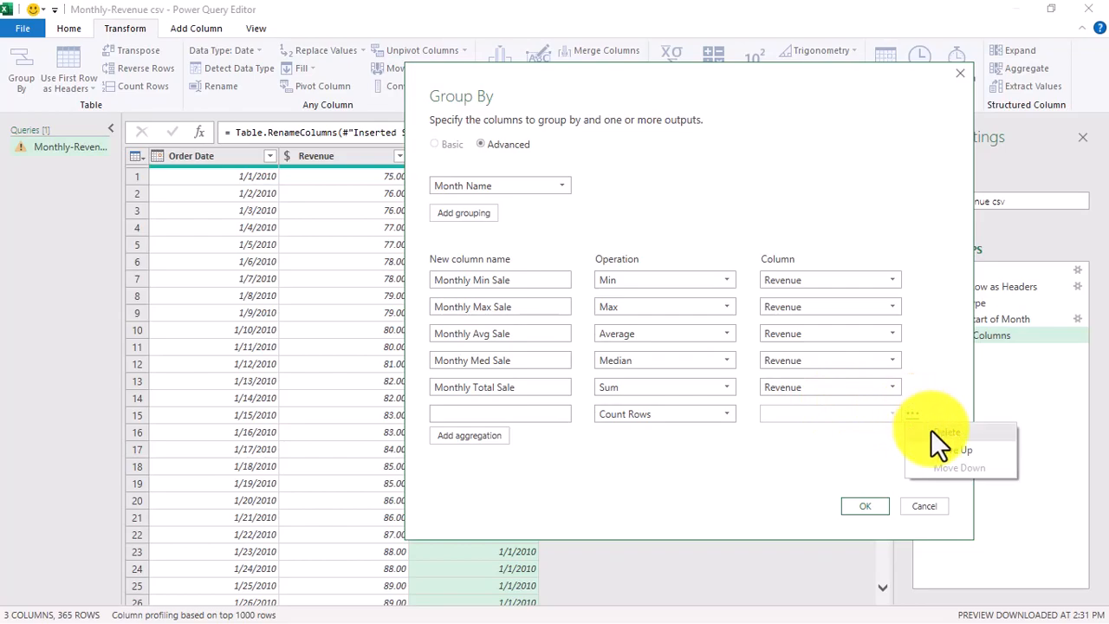
click(933, 431)
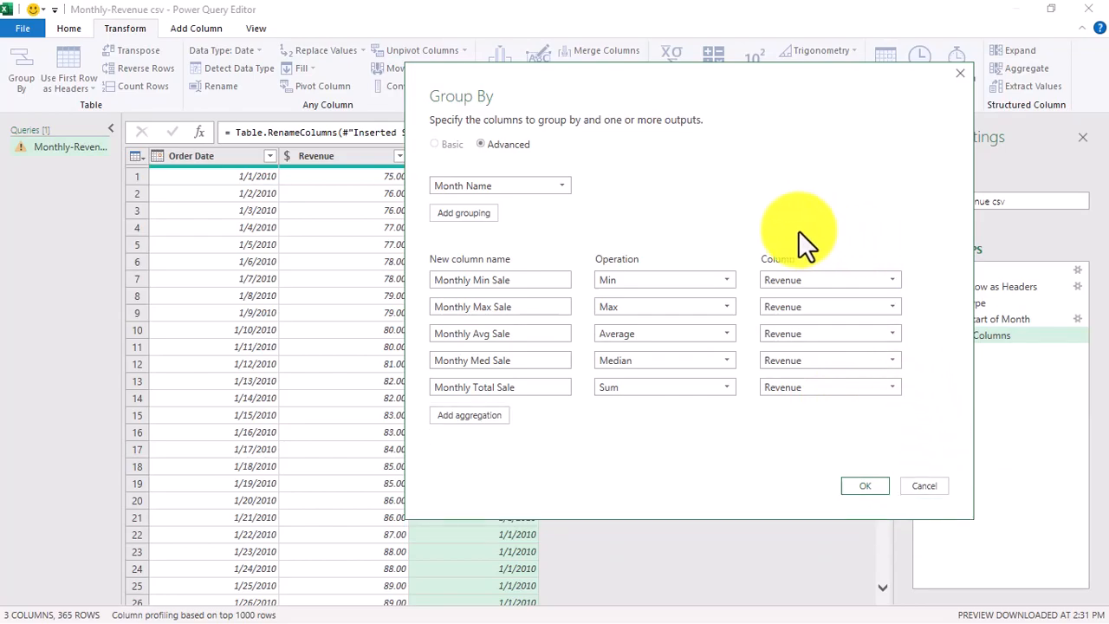
drag(848, 71, 873, 70)
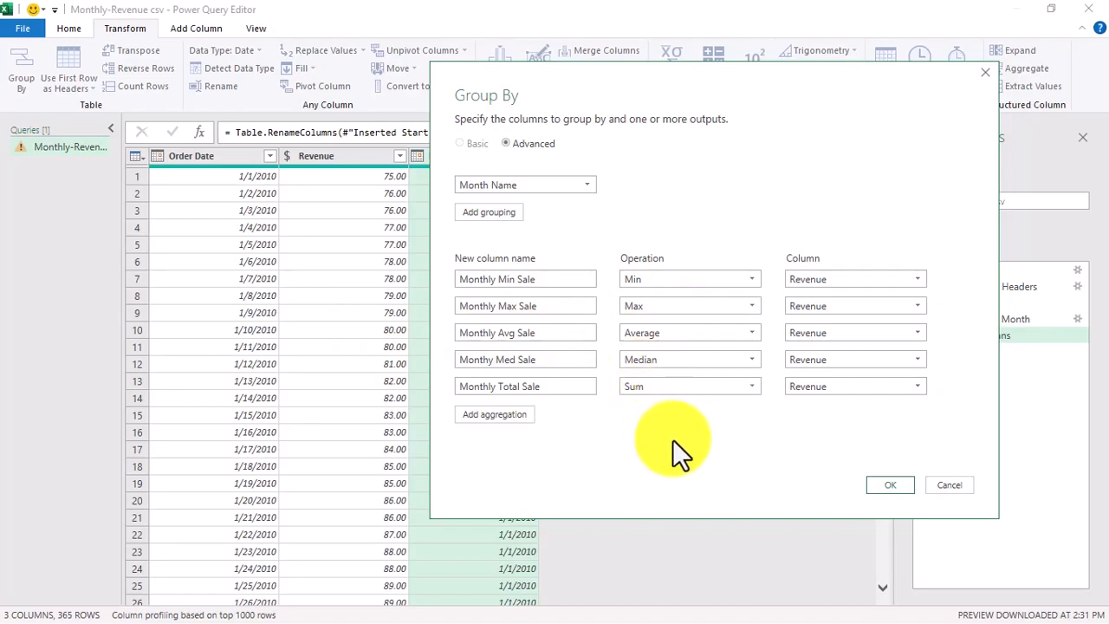
click(884, 487)
click(884, 487)
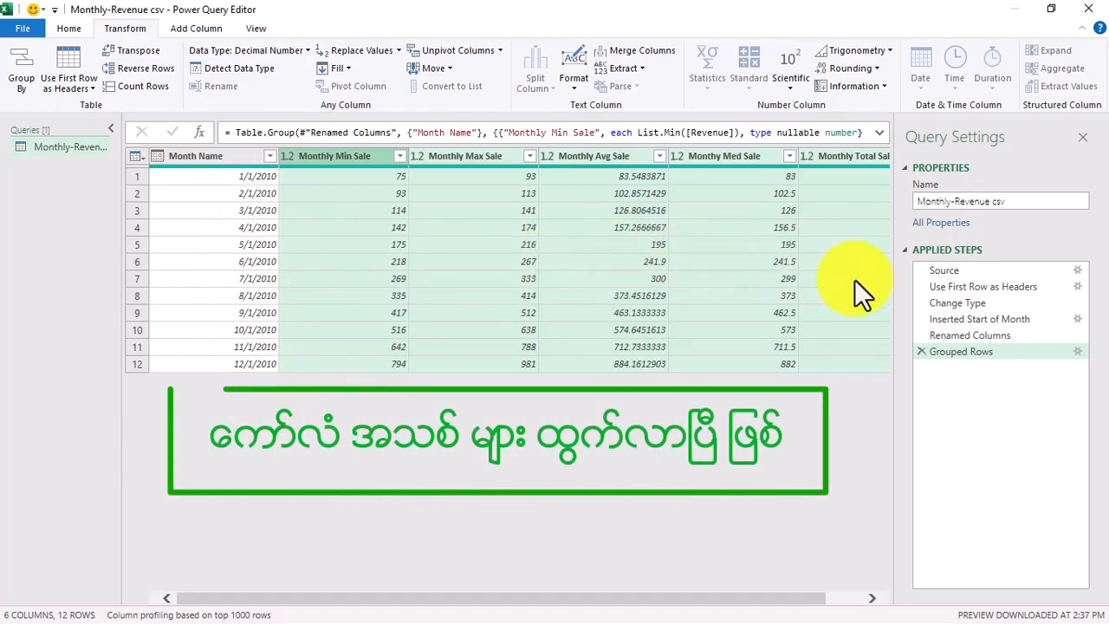
Review the grouped monthly sale columns and the aggregation settings of the Grouped Rows step
mouse_move(726, 598)
mouse_down()
mouse_move(817, 607)
mouse_move(719, 614)
mouse_up()
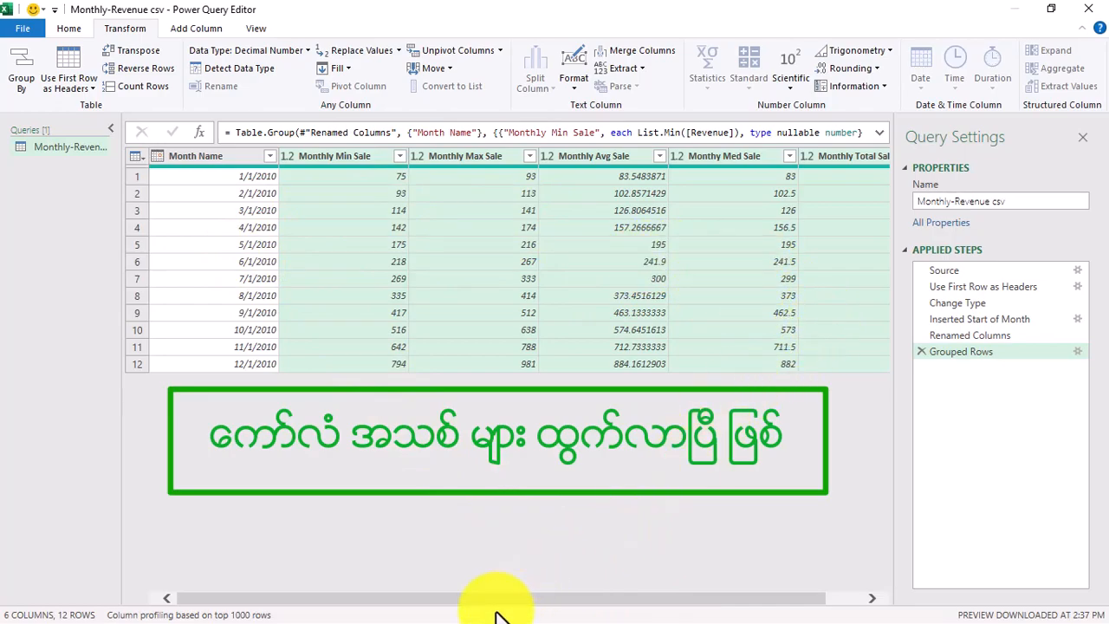
drag(506, 603, 573, 611)
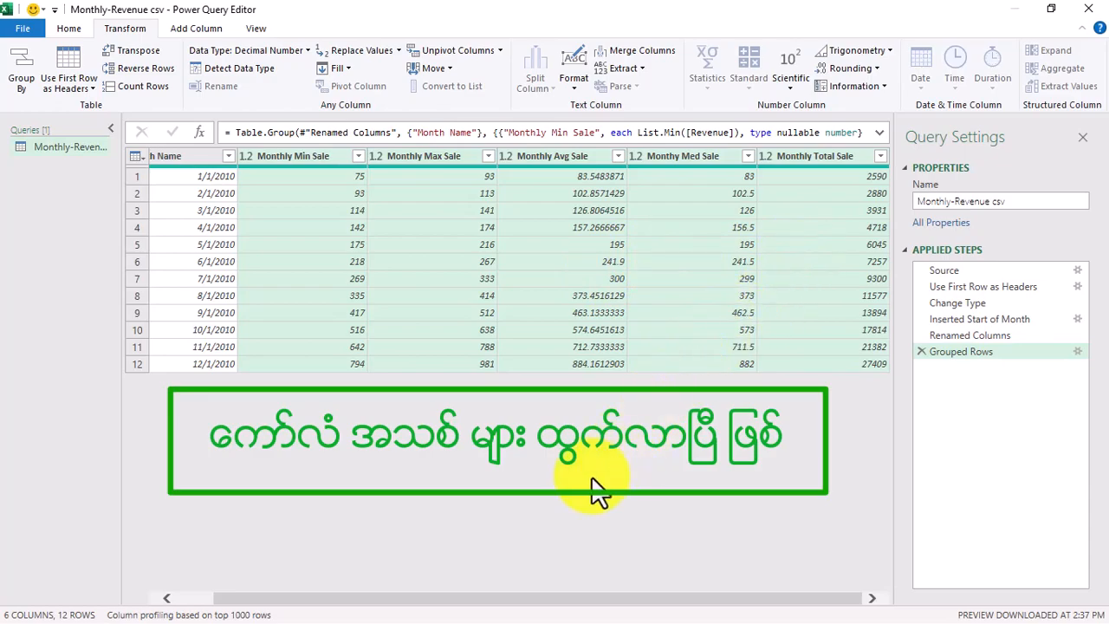
mouse_move(468, 606)
mouse_down()
mouse_move(421, 606)
mouse_move(461, 604)
mouse_up()
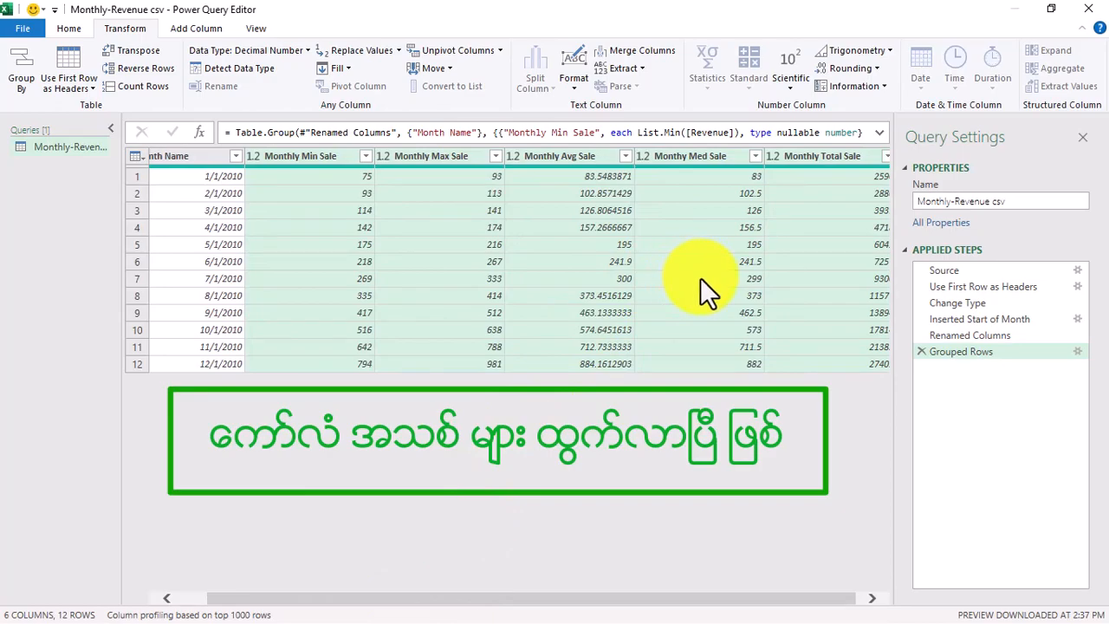
click(1078, 351)
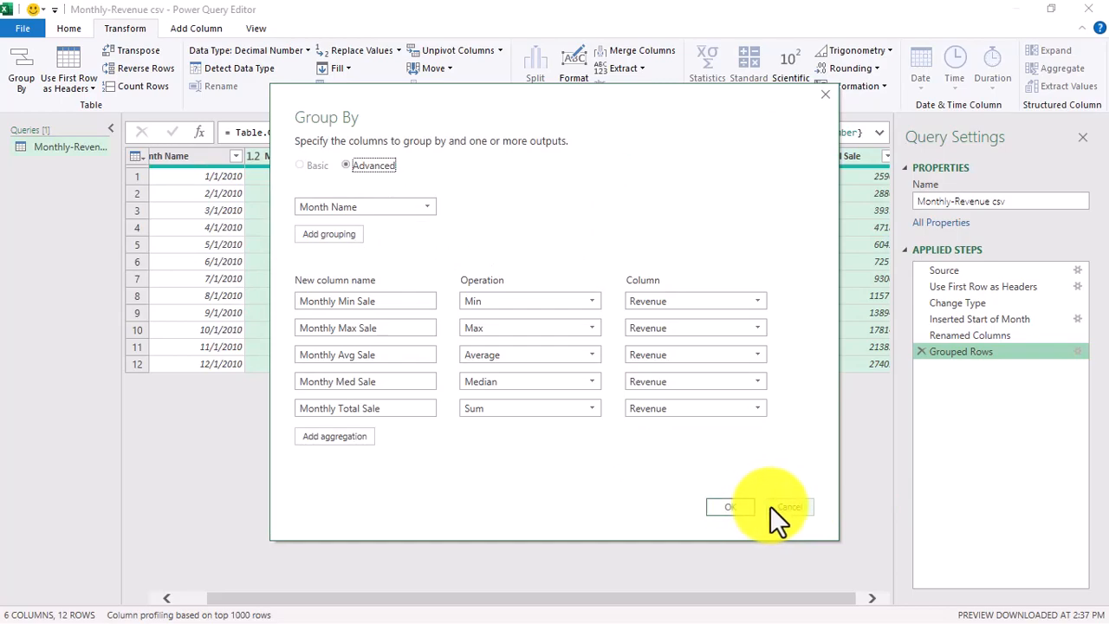
click(738, 509)
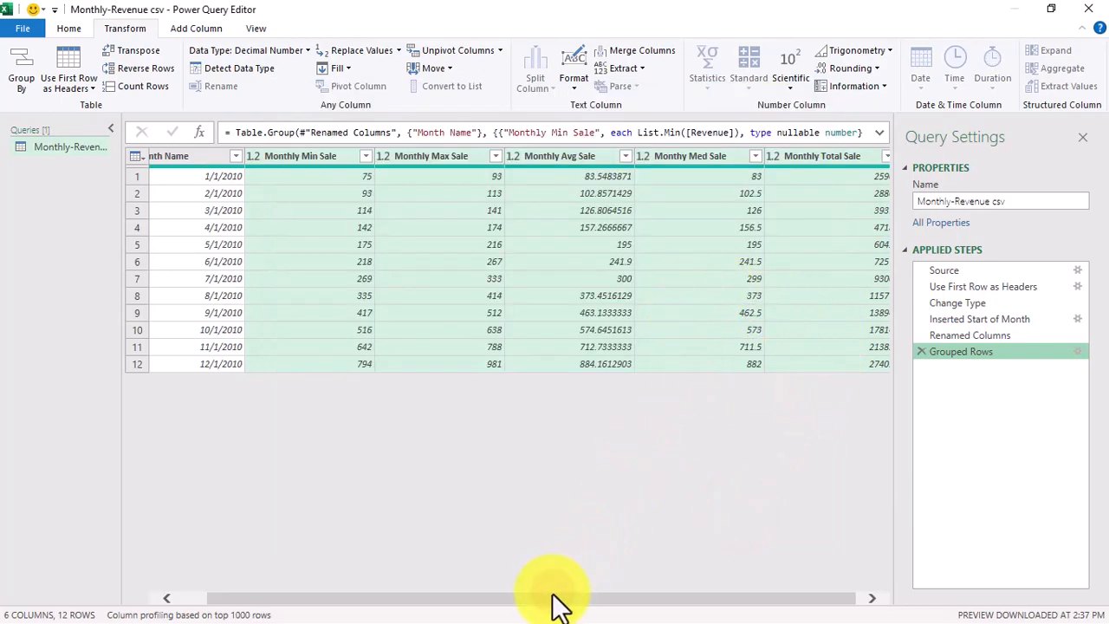
drag(543, 597, 583, 604)
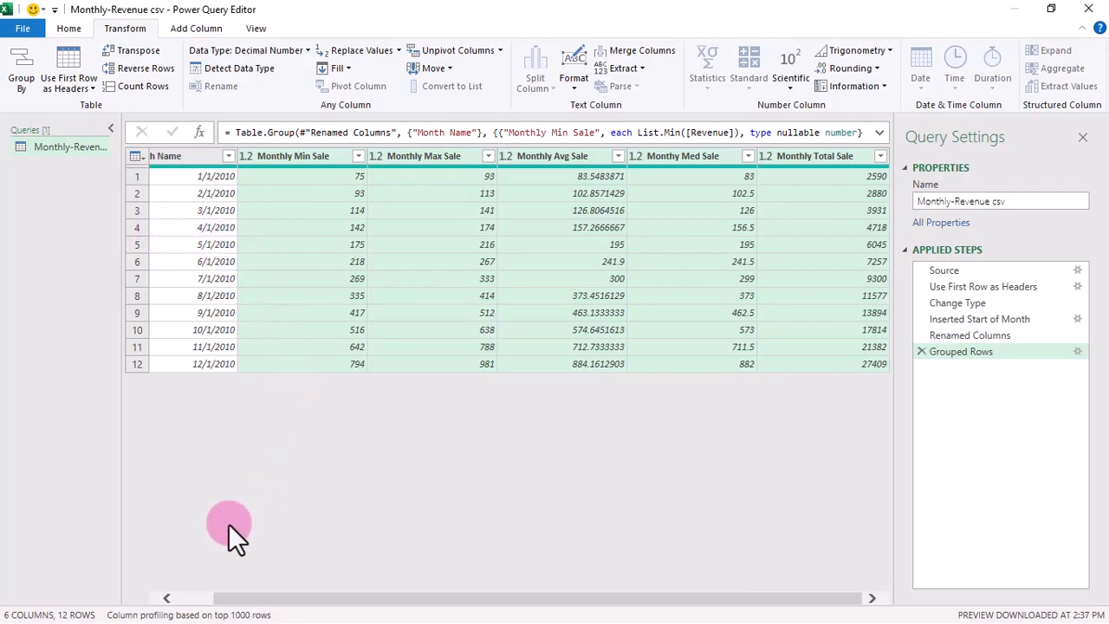
drag(240, 596, 267, 599)
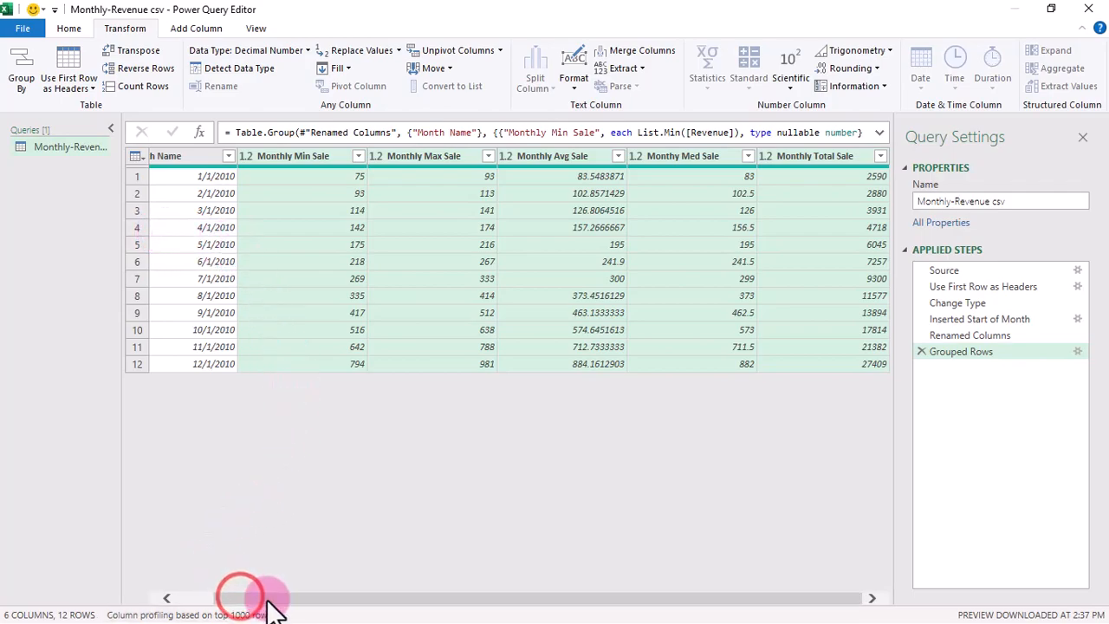
Select the Monthly Avg Sale and Monthy Med Sale columns together
click(585, 228)
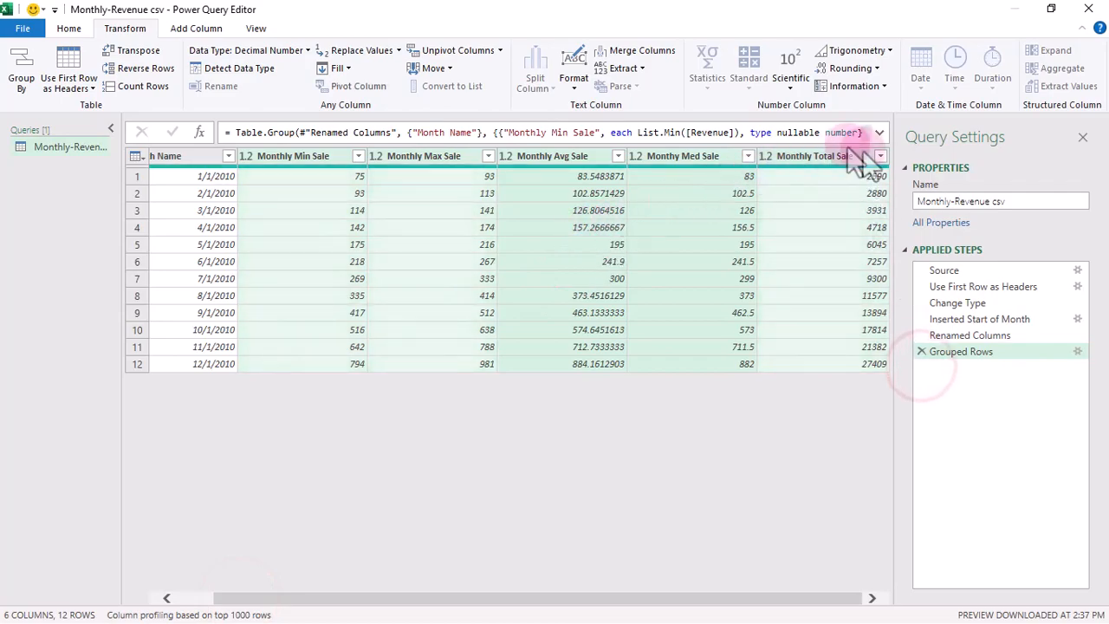
ctrl+click(706, 229)
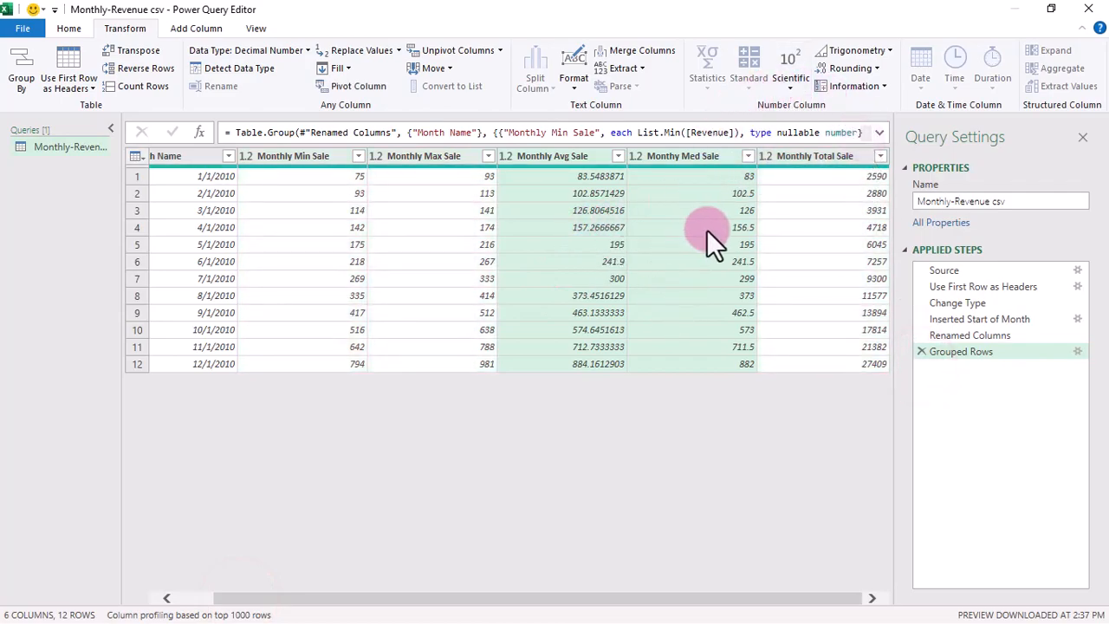
Try rounding the Monthly Avg Sale and Monthy Med Sale columns to 1 decimal place, and remove that rounding step
click(872, 68)
click(859, 123)
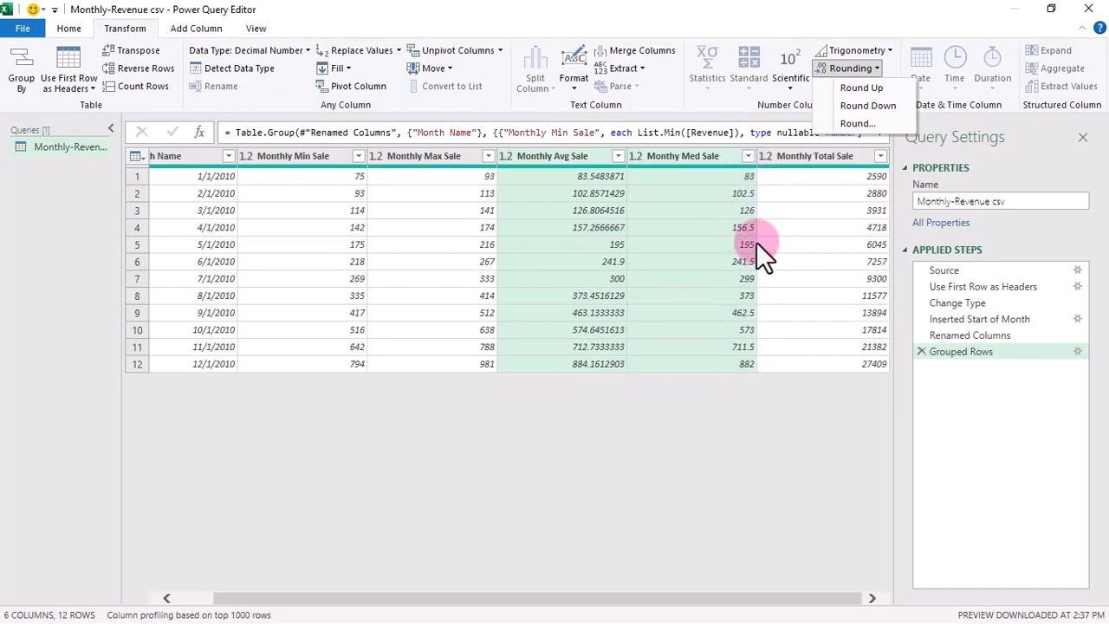
click(857, 123)
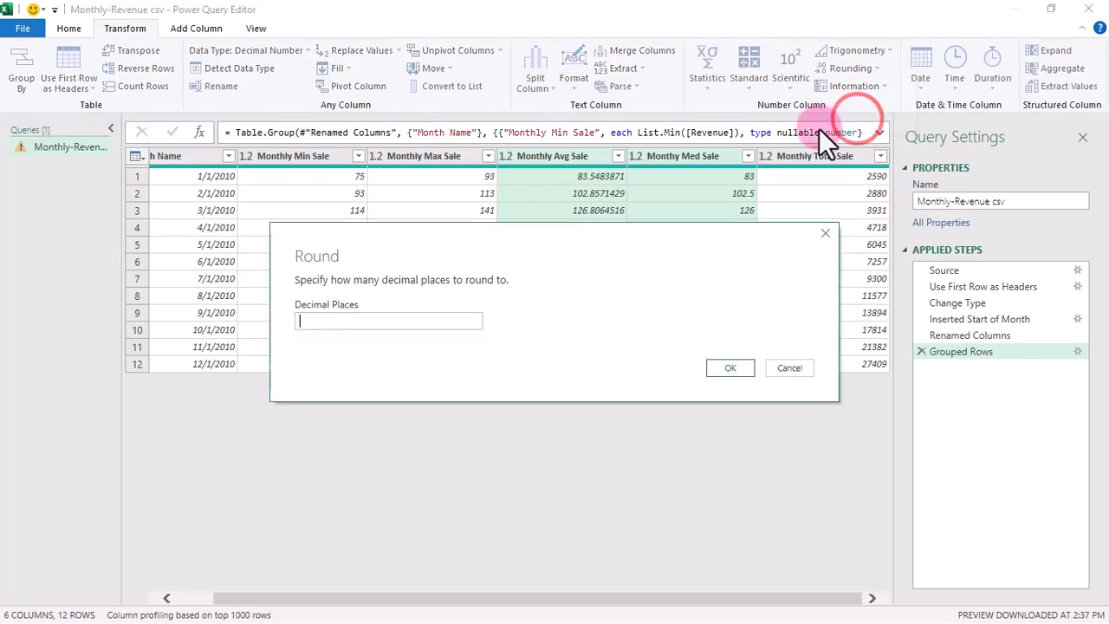
text(1)
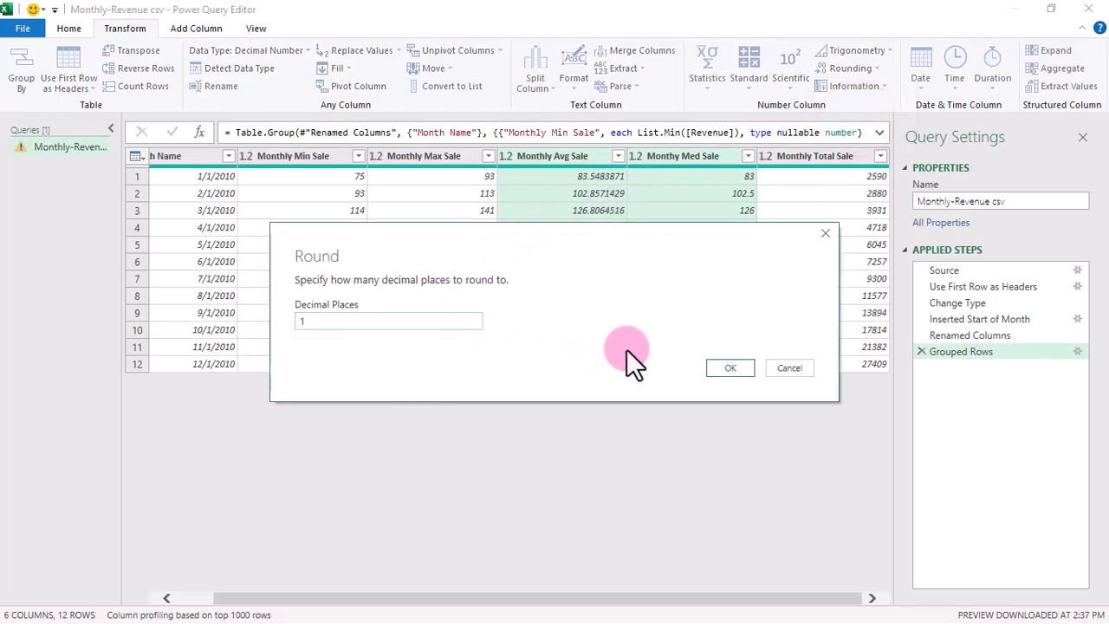
click(732, 369)
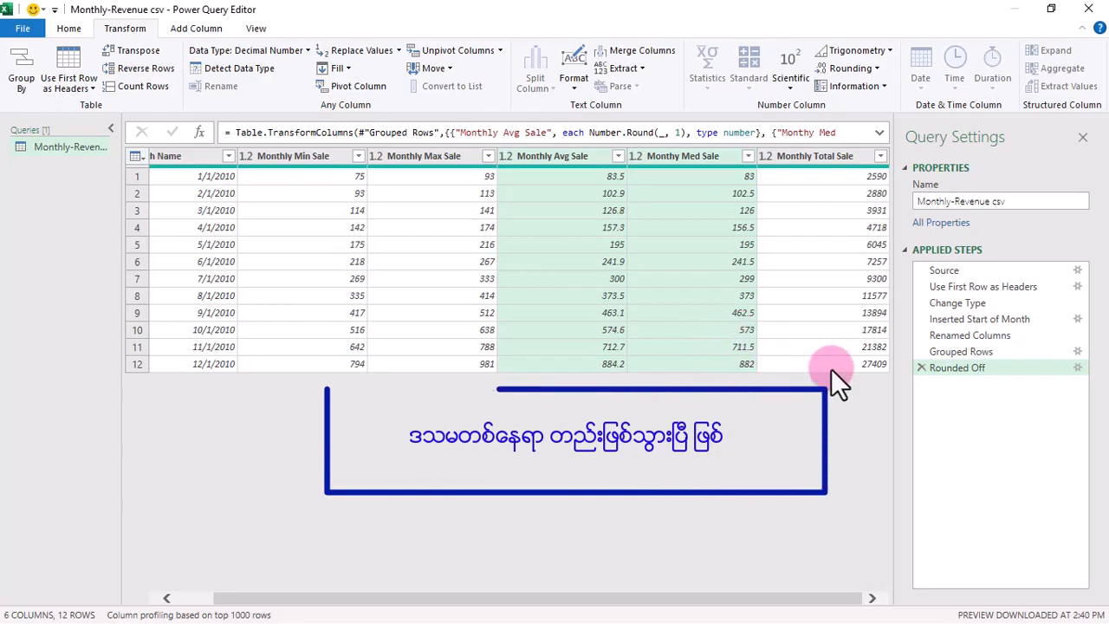
click(922, 368)
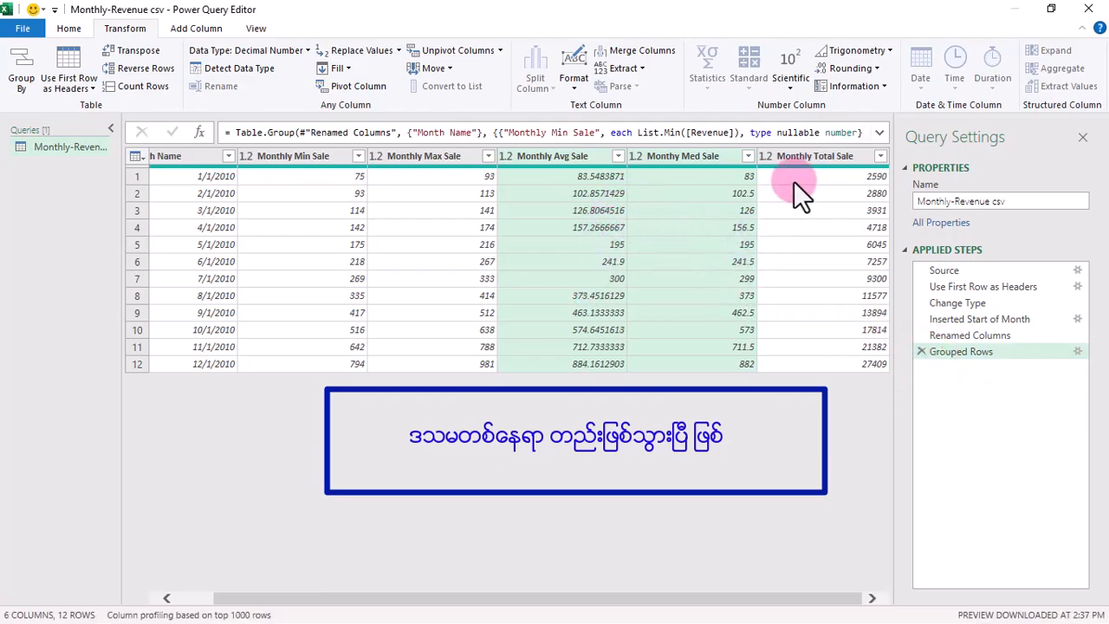
Try Round Down on the Monthly Avg Sale and Monthy Med Sale columns, and remove the Rounded Down step
click(874, 71)
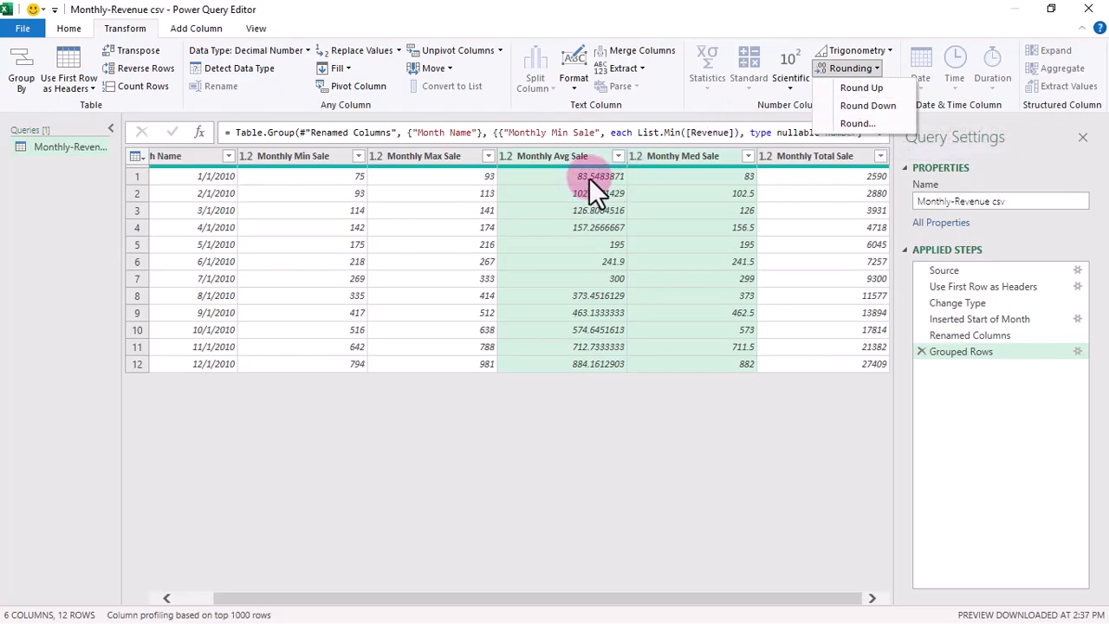
click(901, 103)
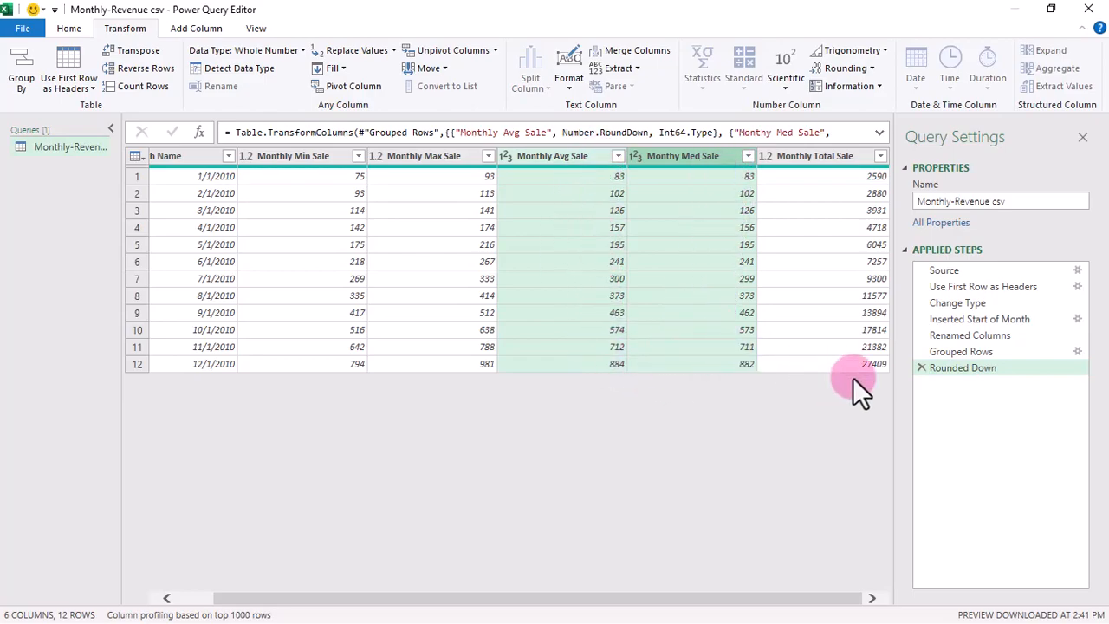
click(921, 369)
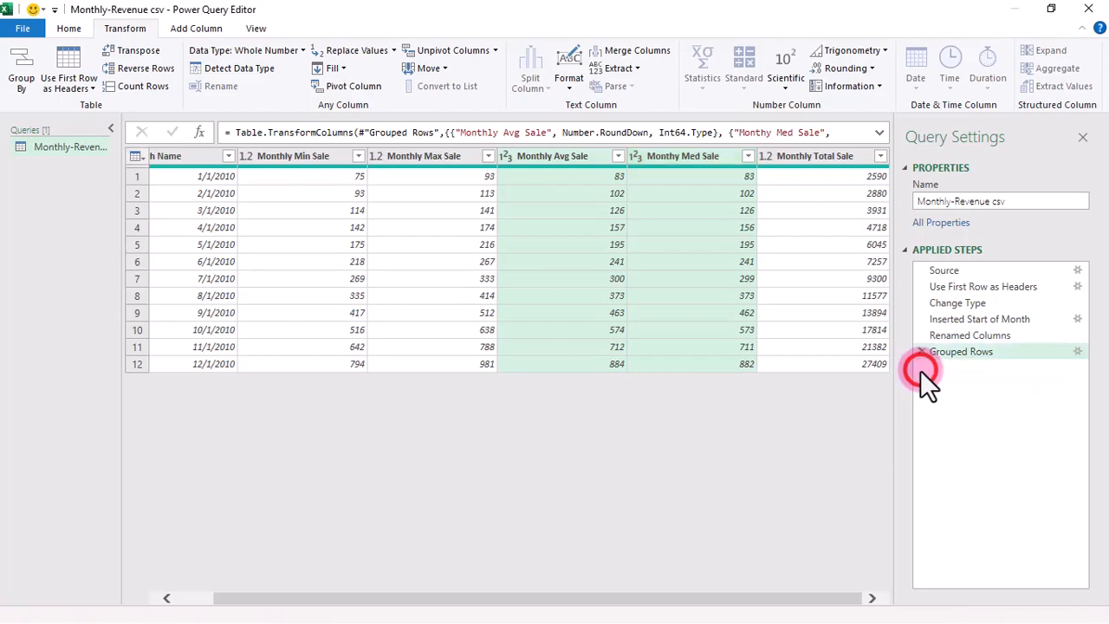
Apply Round Up to the Monthly Avg Sale and Monthy Med Sale columns and look across the resulting table
click(874, 70)
click(879, 88)
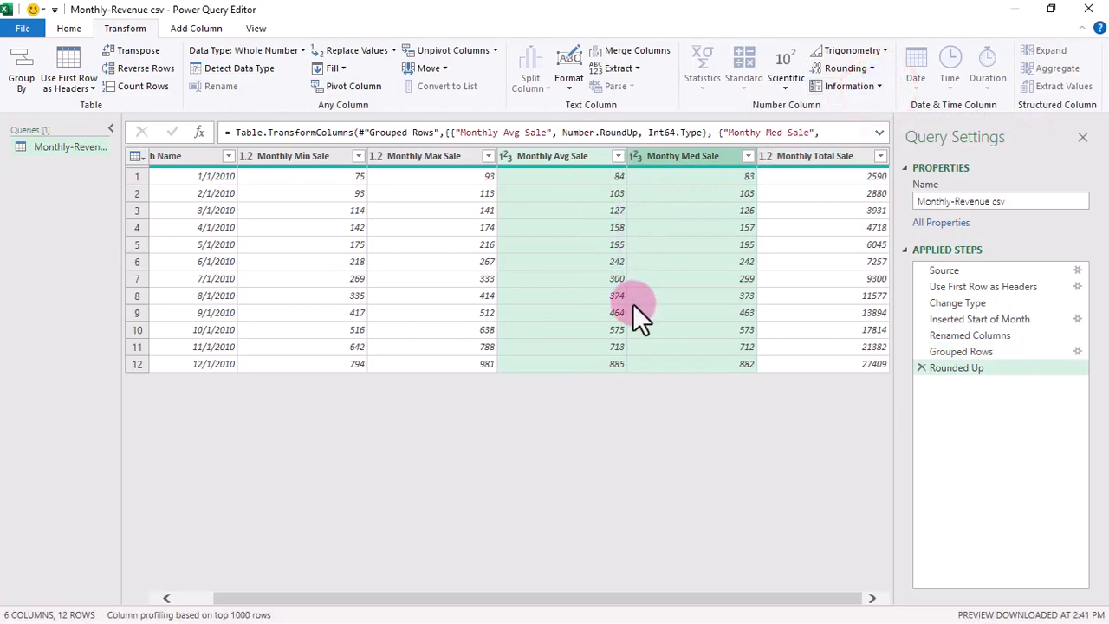
click(576, 598)
drag(576, 598, 604, 596)
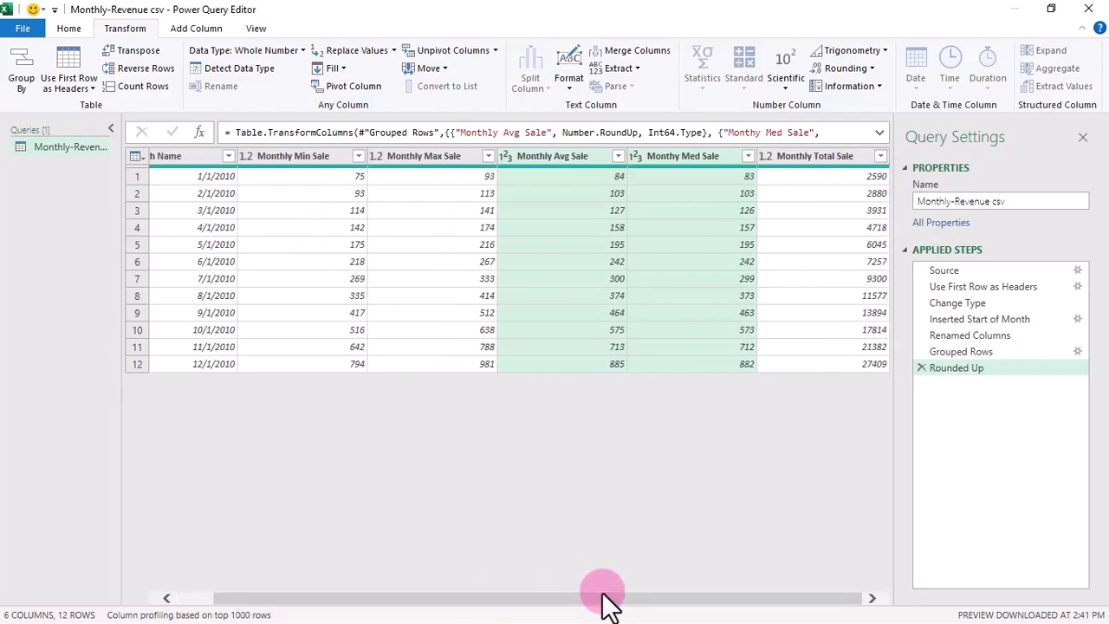
drag(603, 595, 559, 598)
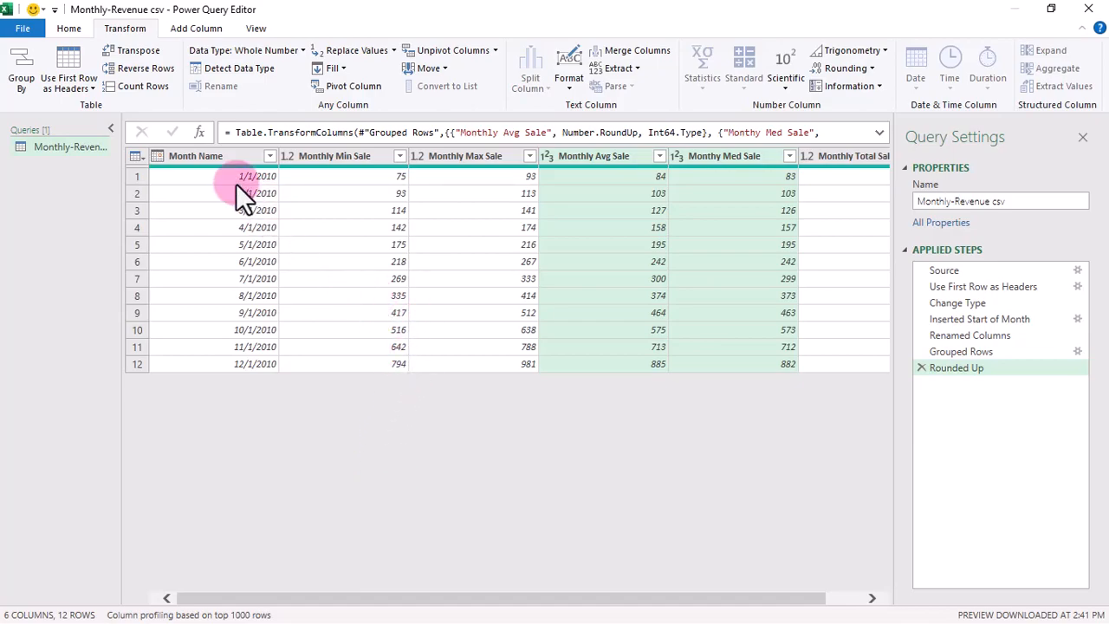
Load the query as a table into the existing worksheet at cell A1 and apply the offered default table style for query tables
click(78, 29)
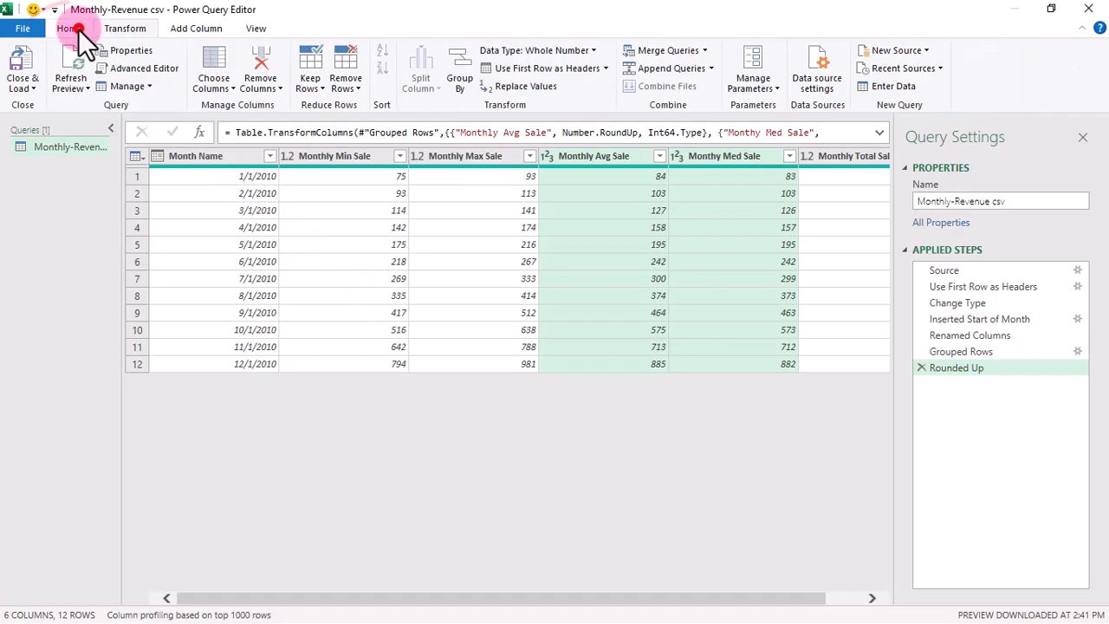
click(33, 87)
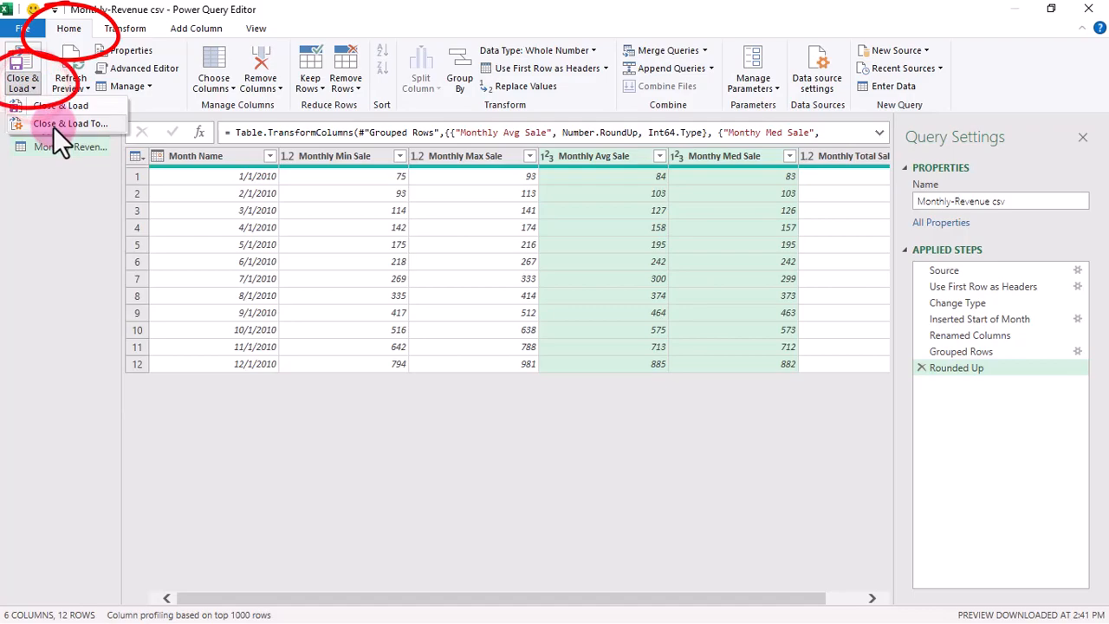
click(53, 126)
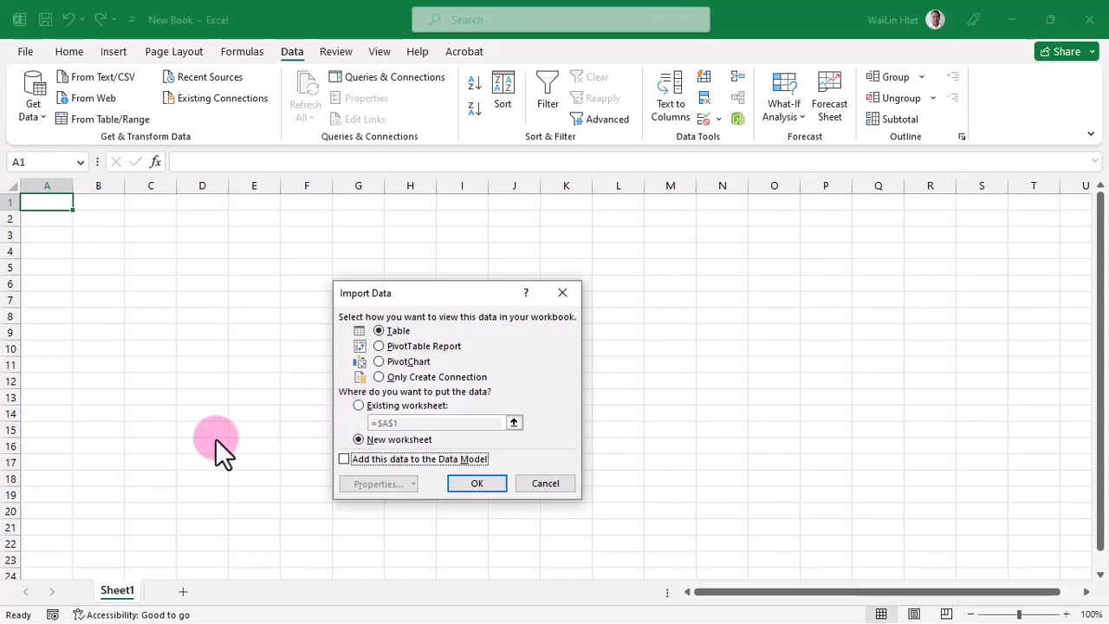
click(358, 406)
click(477, 484)
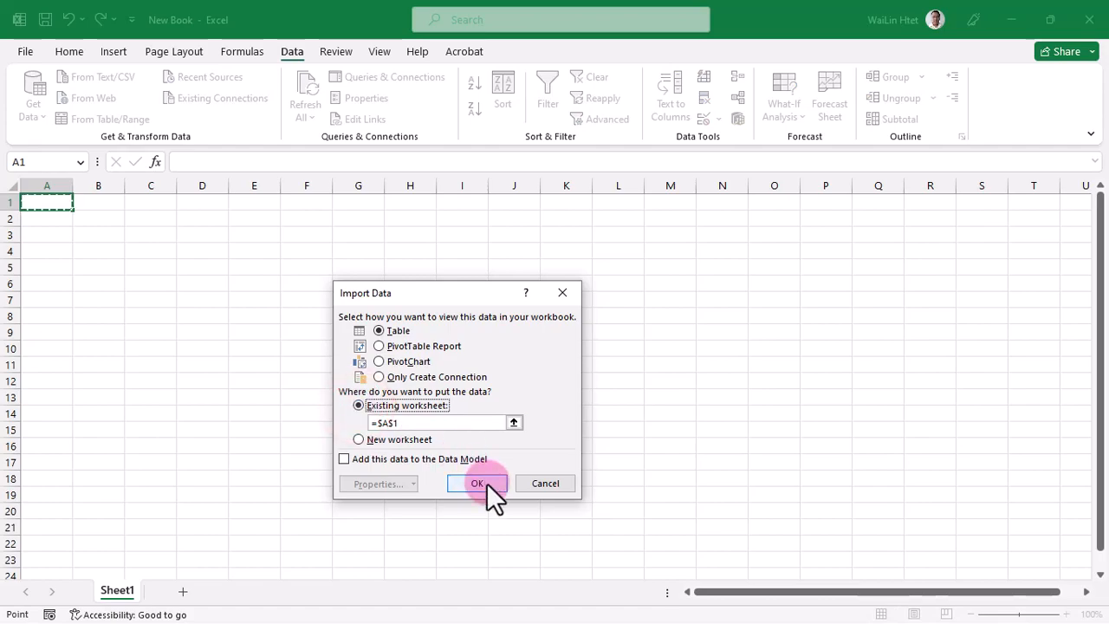
click(486, 483)
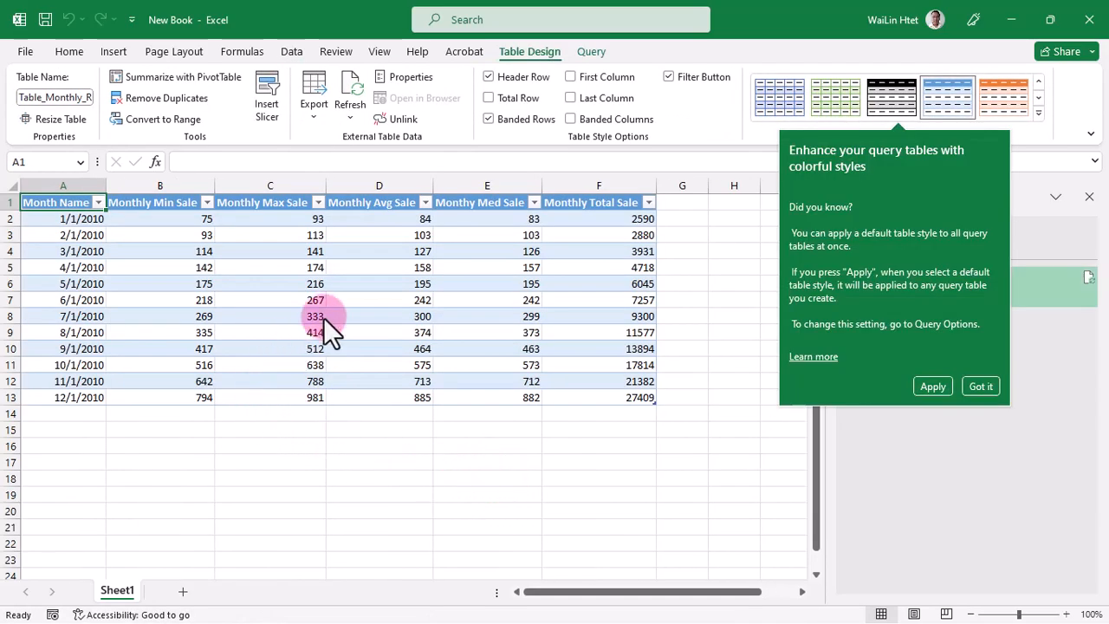
click(933, 386)
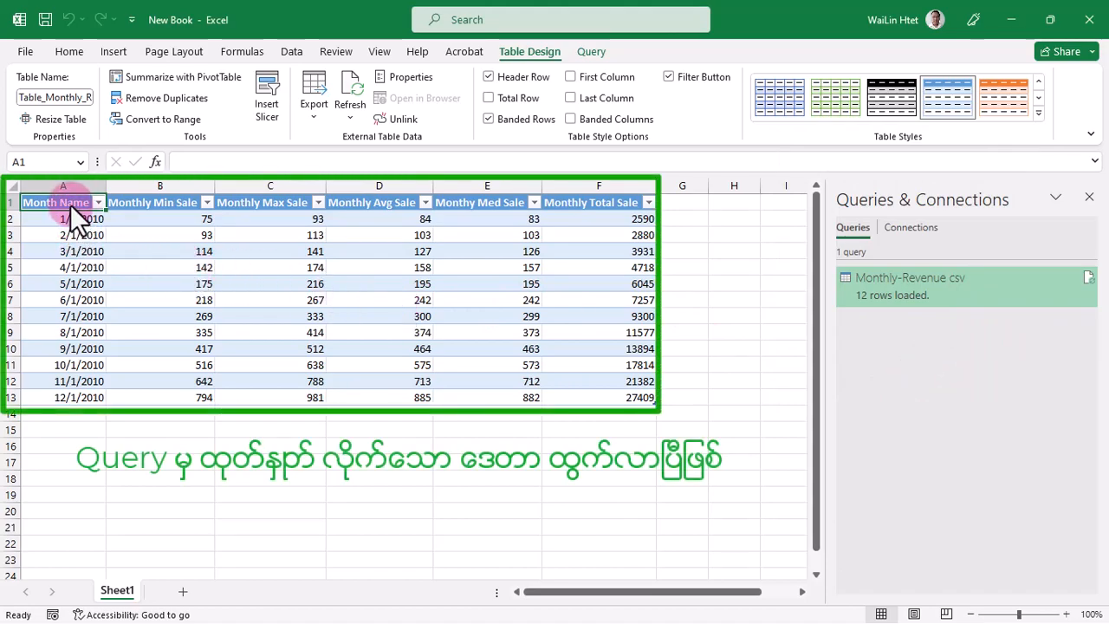
click(487, 431)
click(567, 339)
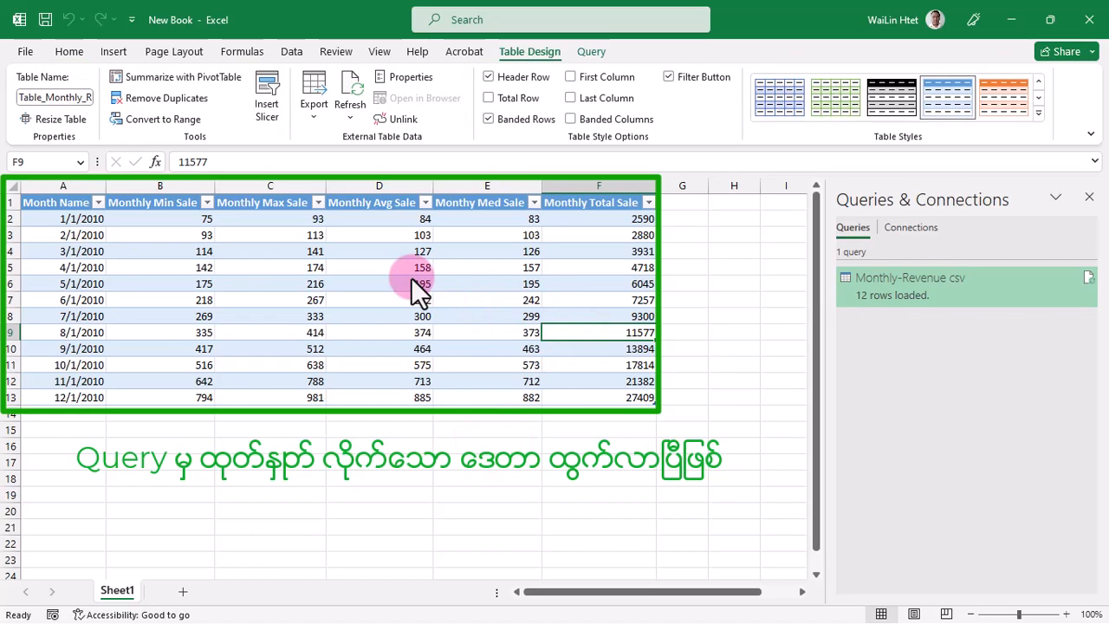
click(335, 329)
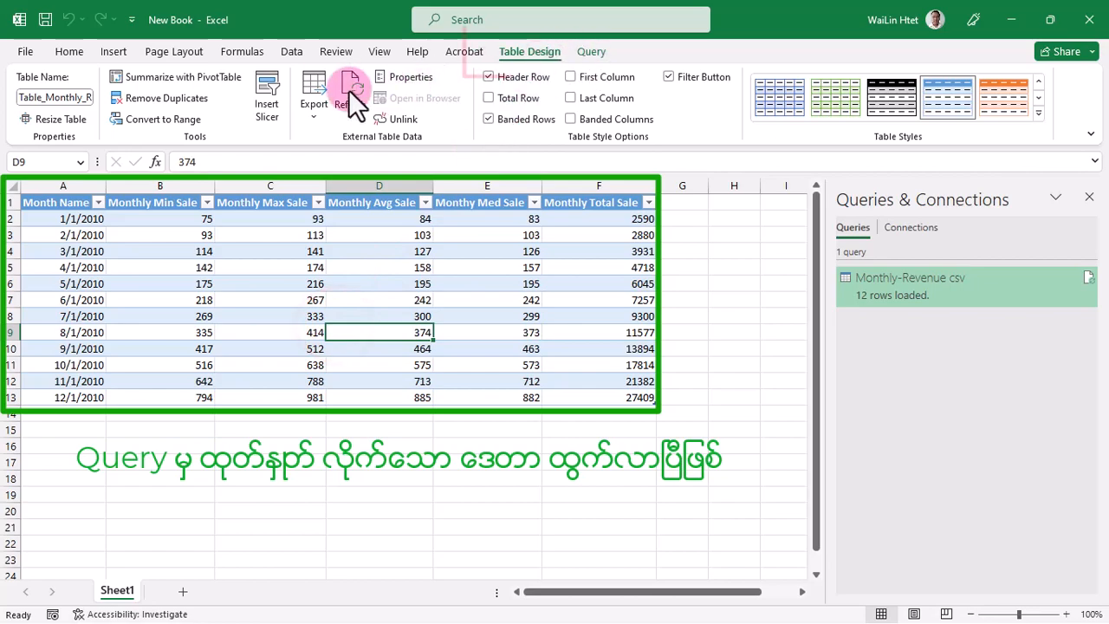
click(290, 54)
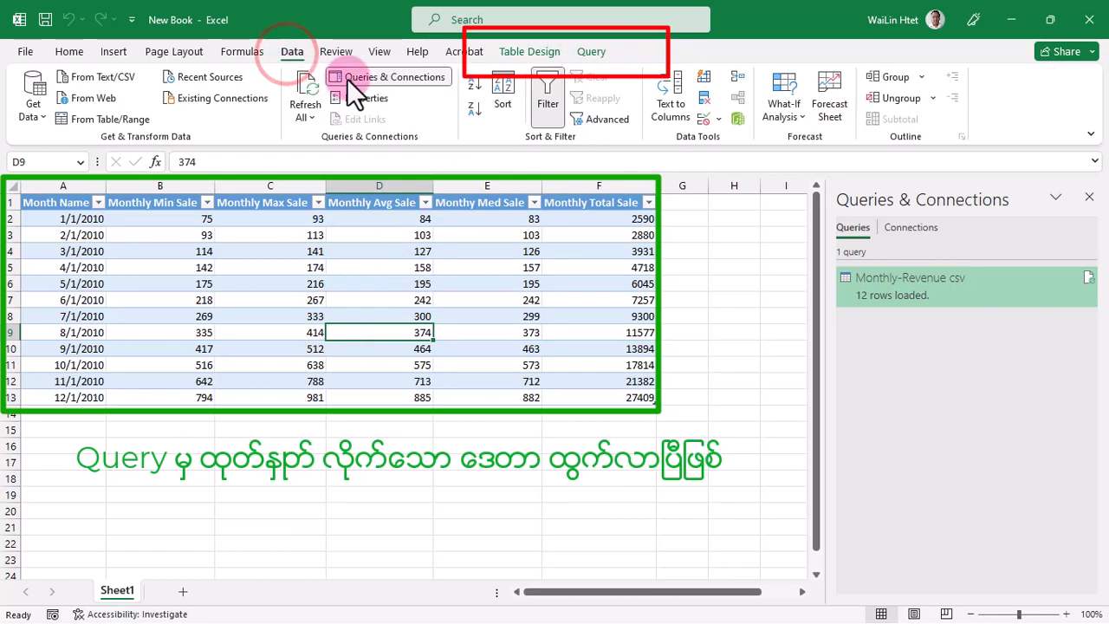